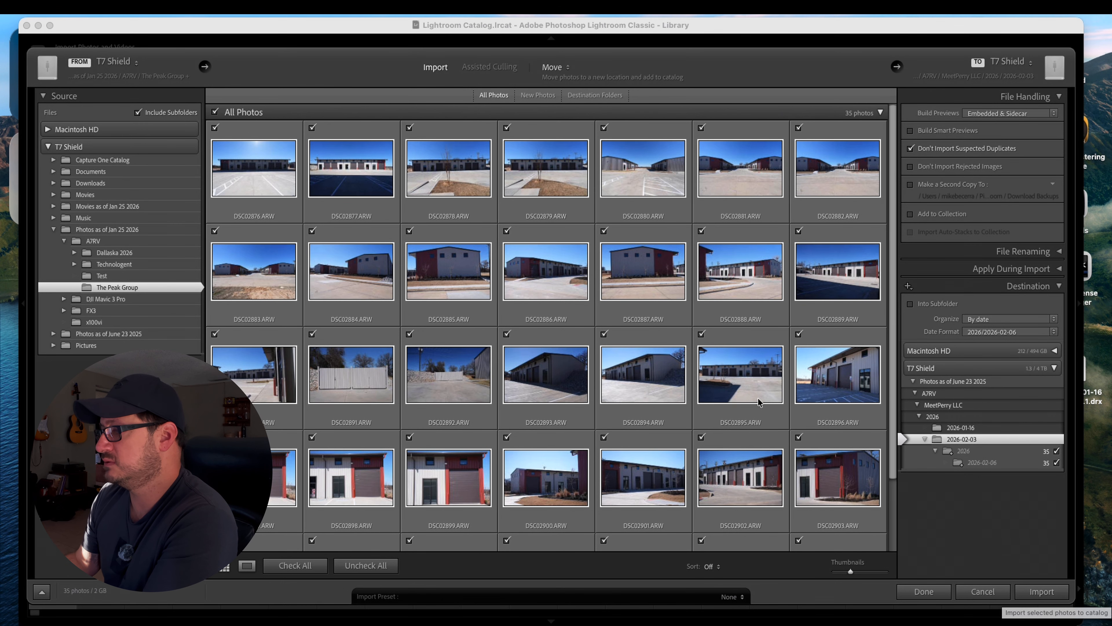
Check the selected photos from The Peak Group folder and import them into the 2026-02-03 destination using Move.
{"action": "scroll", "coordinate": [757, 398], "scroll_direction": "down", "scroll_amount": 3}
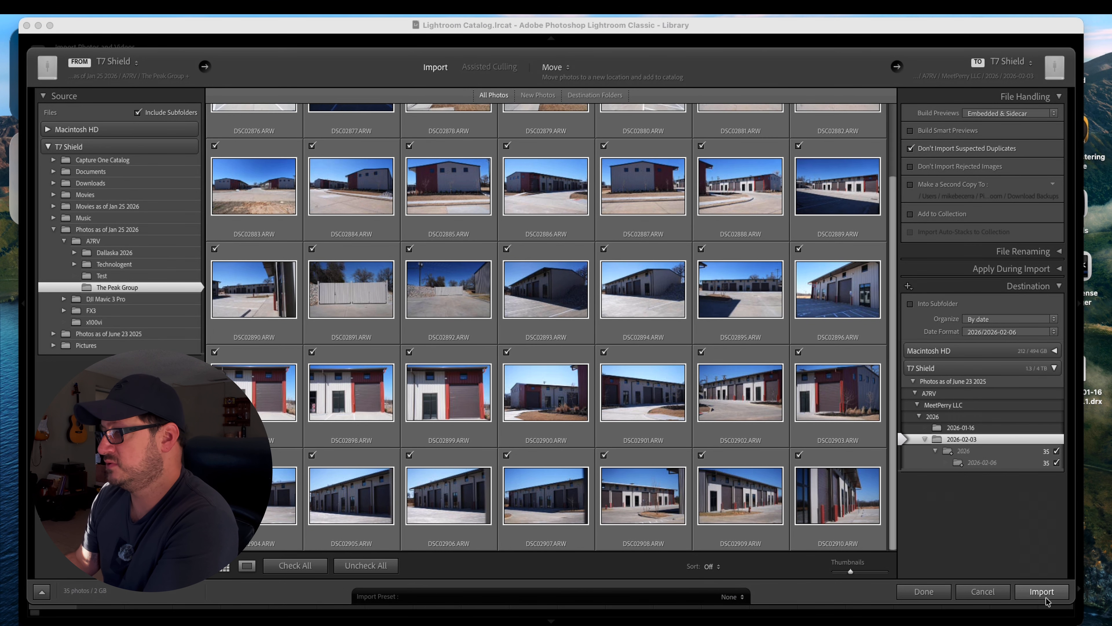
{"action": "scroll", "coordinate": [653, 326], "scroll_direction": "up", "scroll_amount": 1}
{"action": "scroll", "coordinate": [635, 326], "scroll_direction": "down", "scroll_amount": 1}
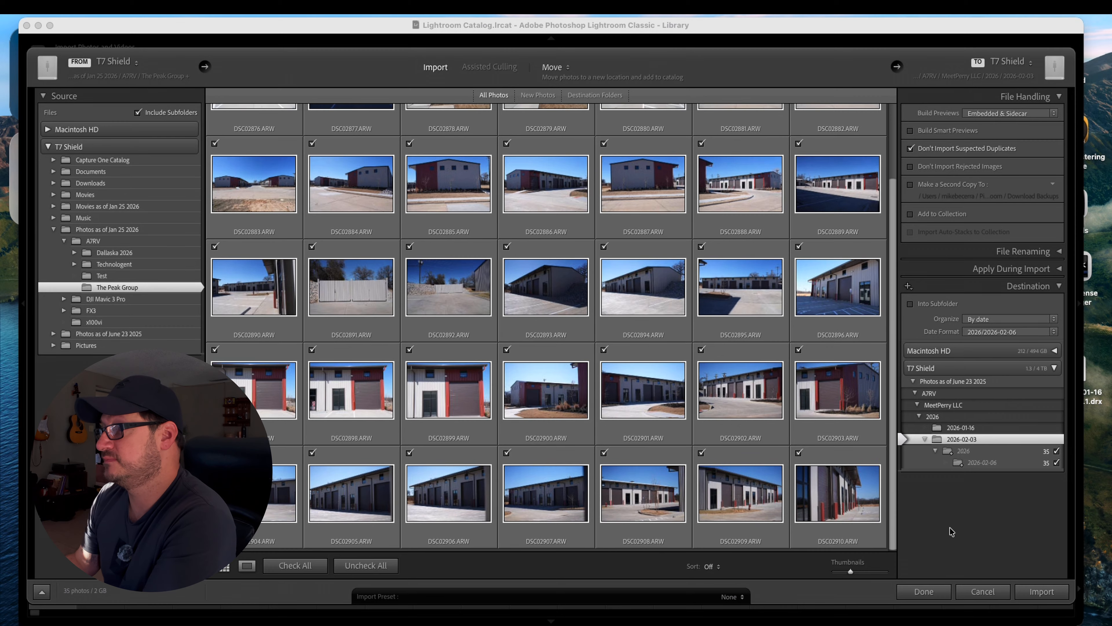
{"action": "left_click", "coordinate": [1041, 591]}
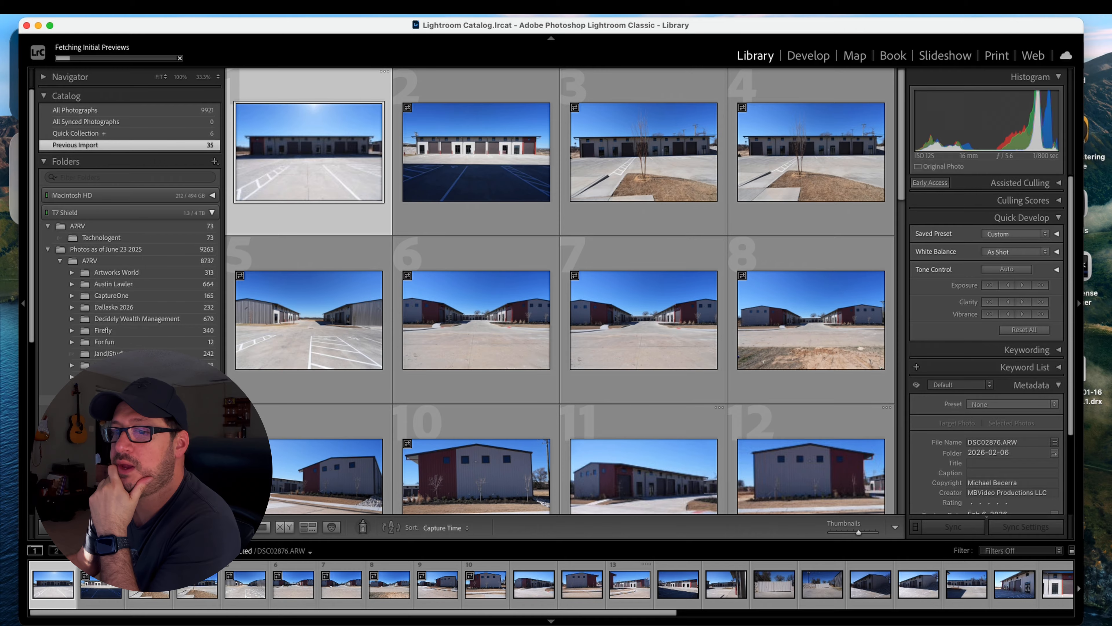
Open the first imported photo in the Develop module and rate DSC02876 and DSC02877 five stars.
{"action": "key", "text": "d"}
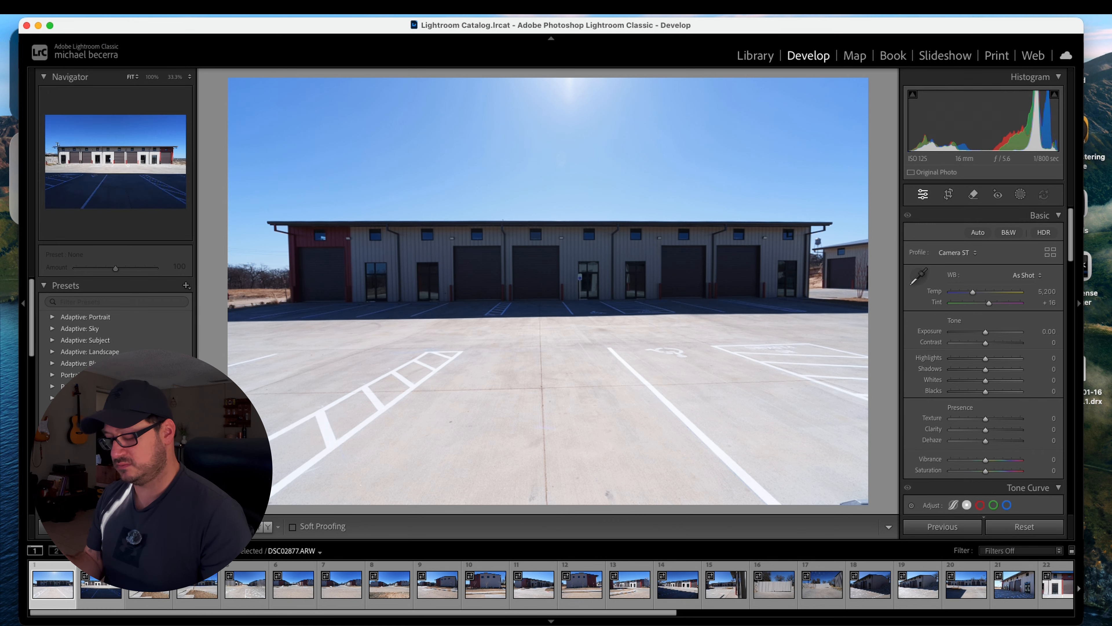
{"action": "key", "text": "5"}
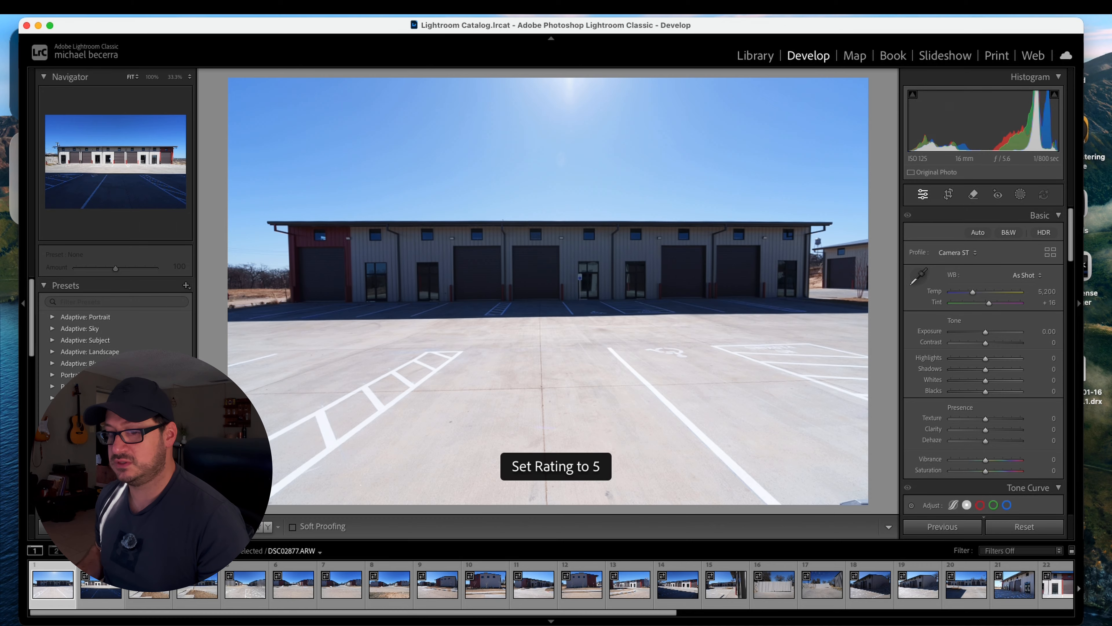
{"action": "key", "text": "Right"}
{"action": "key", "text": "5"}
Leave DSC02878 unrated and give DSC02879 and DSC02880 five stars.
{"action": "key", "text": "Right"}
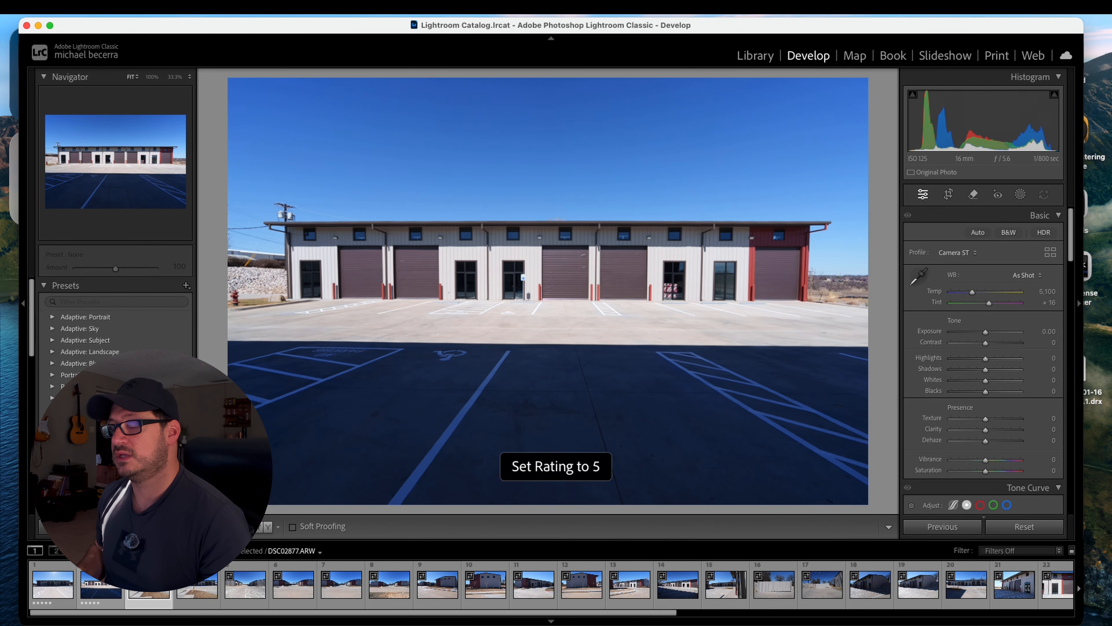
{"action": "key", "text": "Right"}
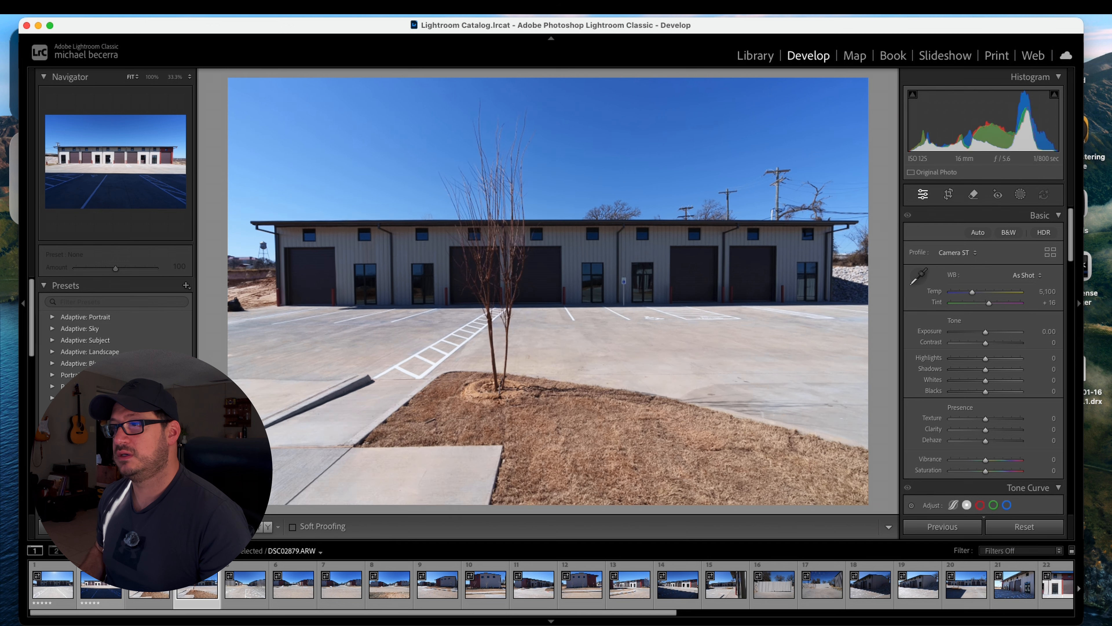
{"action": "key", "text": "5"}
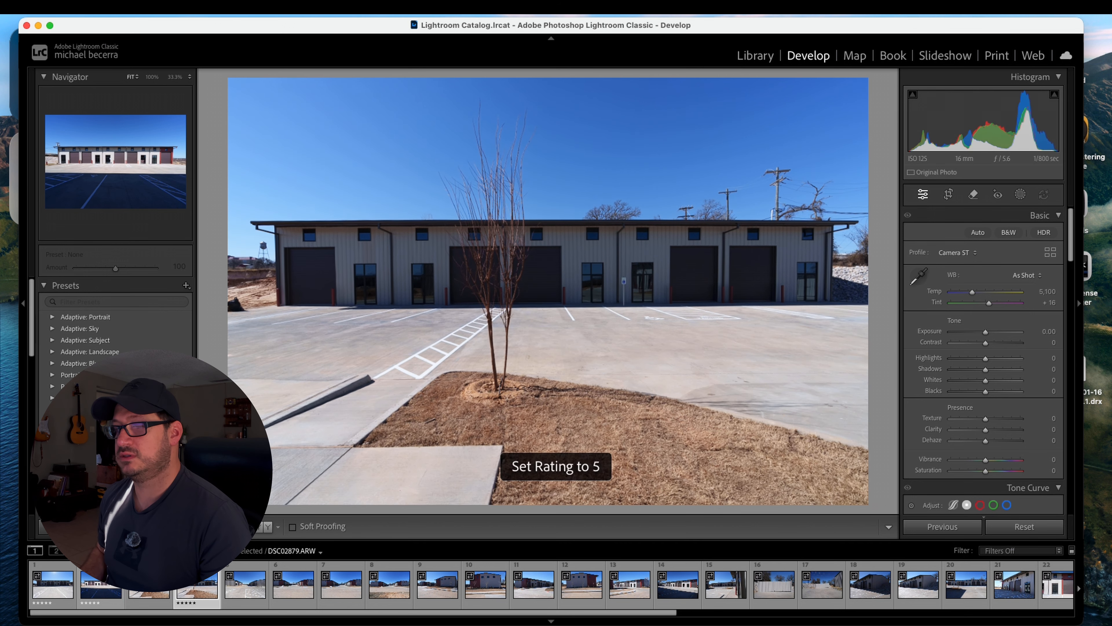
{"action": "key", "text": "Right"}
{"action": "key", "text": "5"}
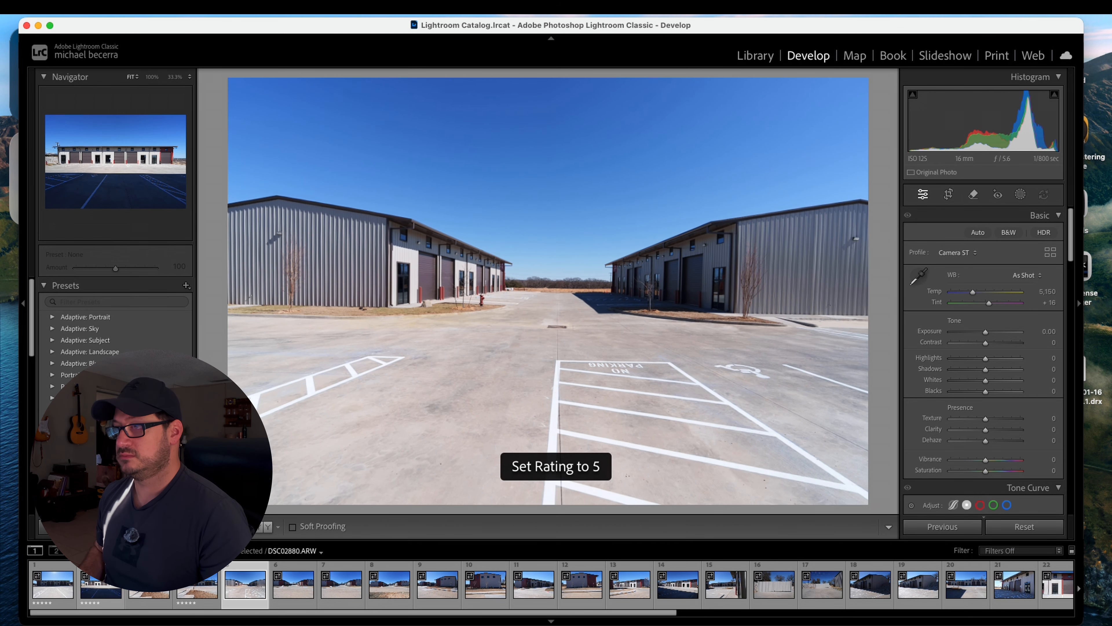
Rate DSC02894 five stars and compare it with the preceding shots back to DSC02891.
{"action": "key", "text": "Right"}
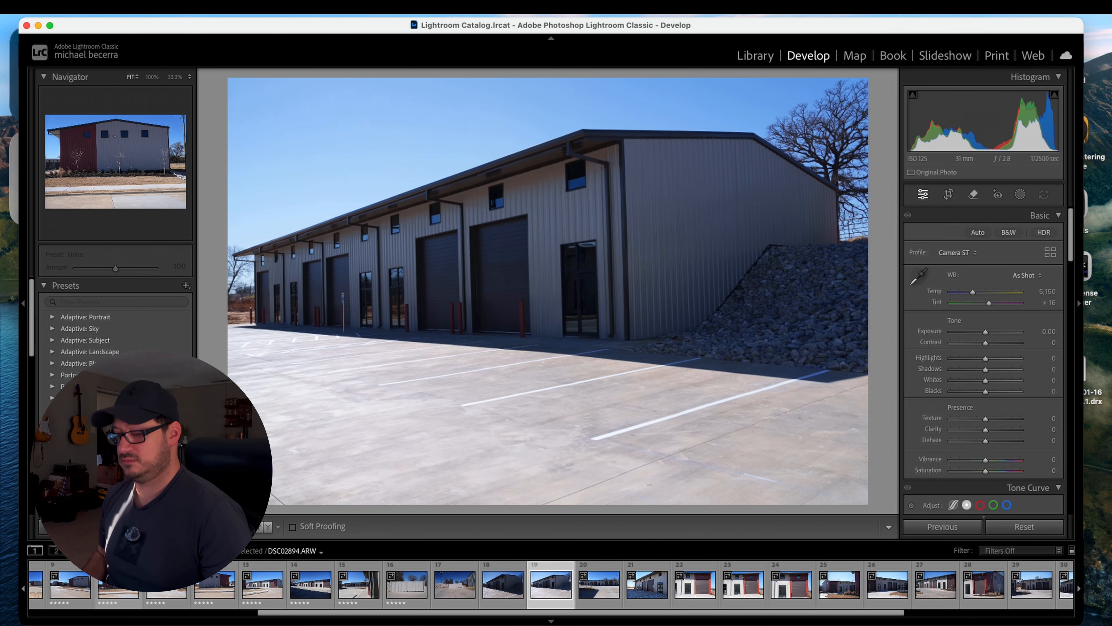
{"action": "key", "text": "5"}
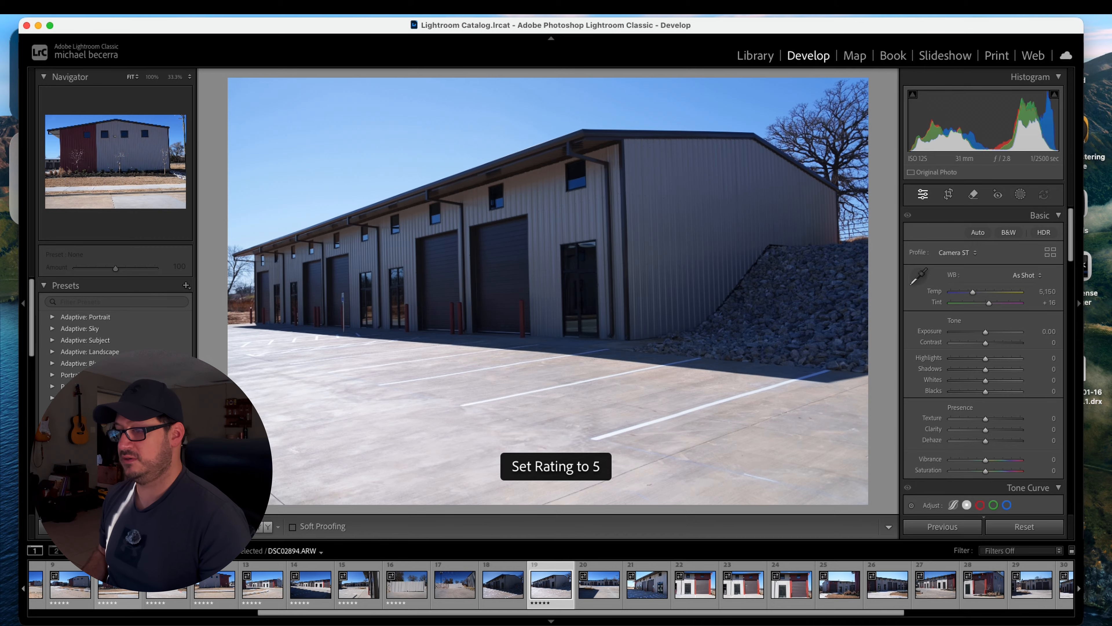
{"action": "key", "text": "Left"}
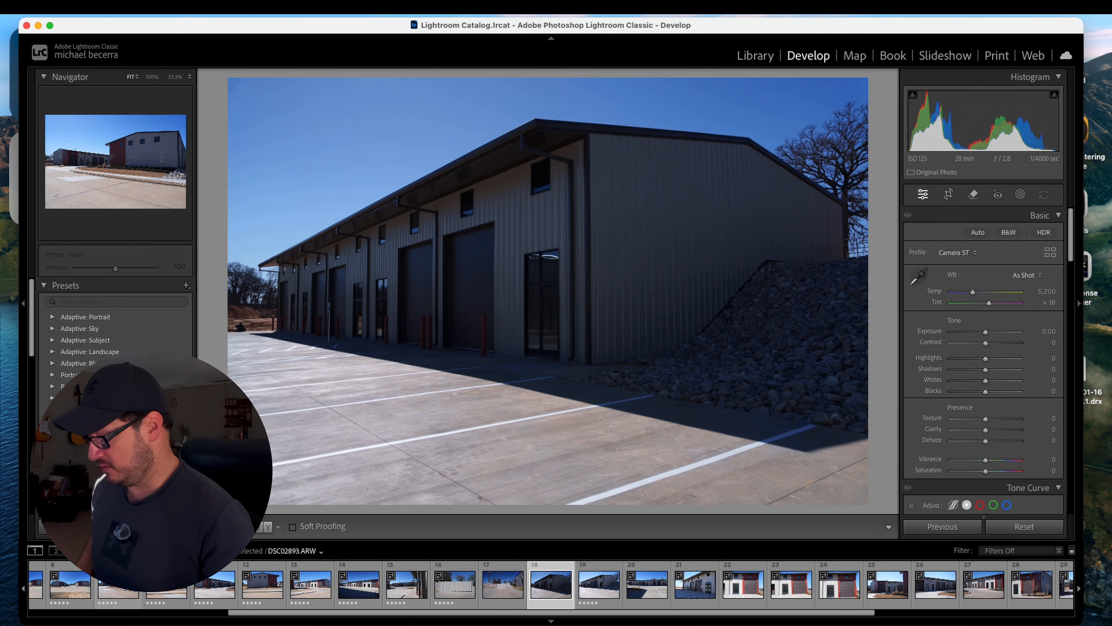
{"action": "key", "text": "Left"}
{"action": "key", "text": "Left"}
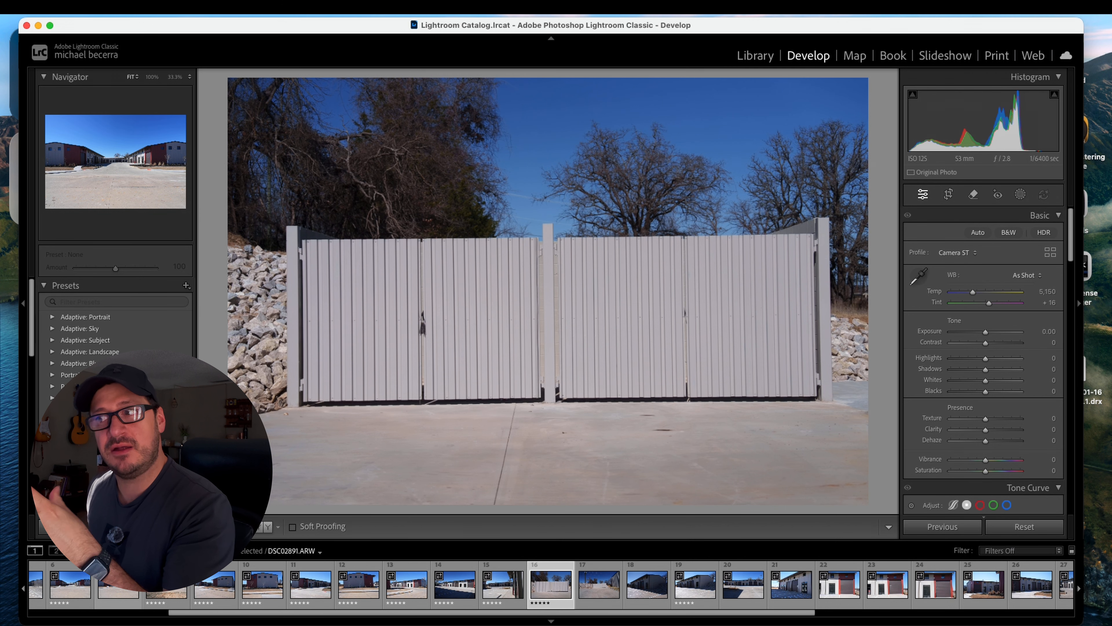
{"action": "key", "text": "Right"}
{"action": "key", "text": "Right"}
{"action": "key", "text": "Right"}
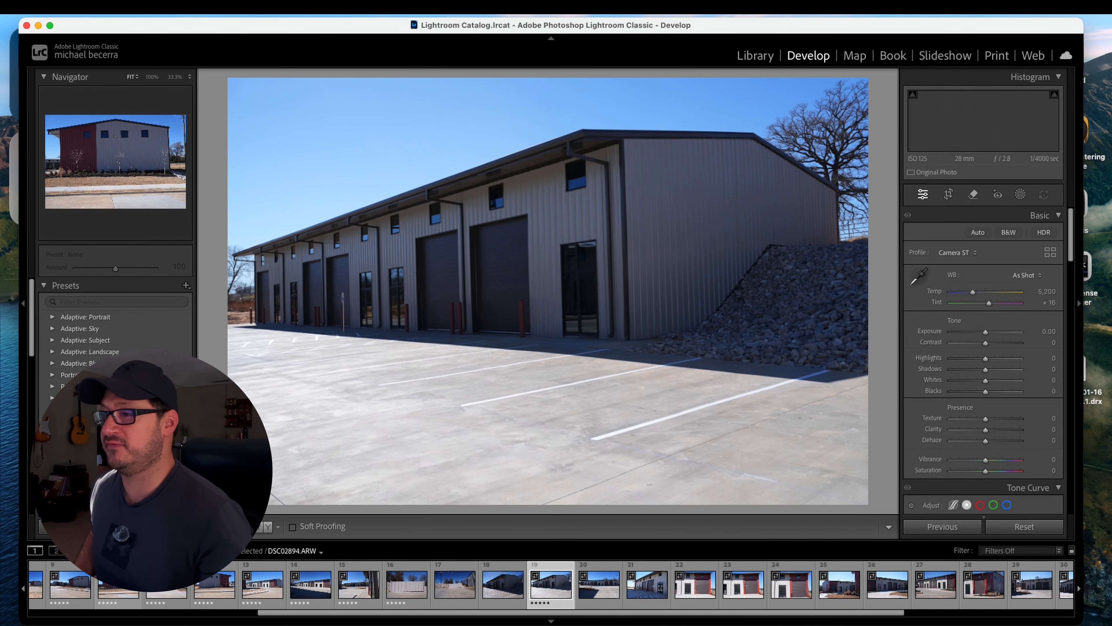
Rate DSC02895 and DSC02896 five stars, checking each against the following photo.
{"action": "key", "text": "Right"}
{"action": "key", "text": "Right"}
{"action": "key", "text": "Left"}
{"action": "key", "text": "5"}
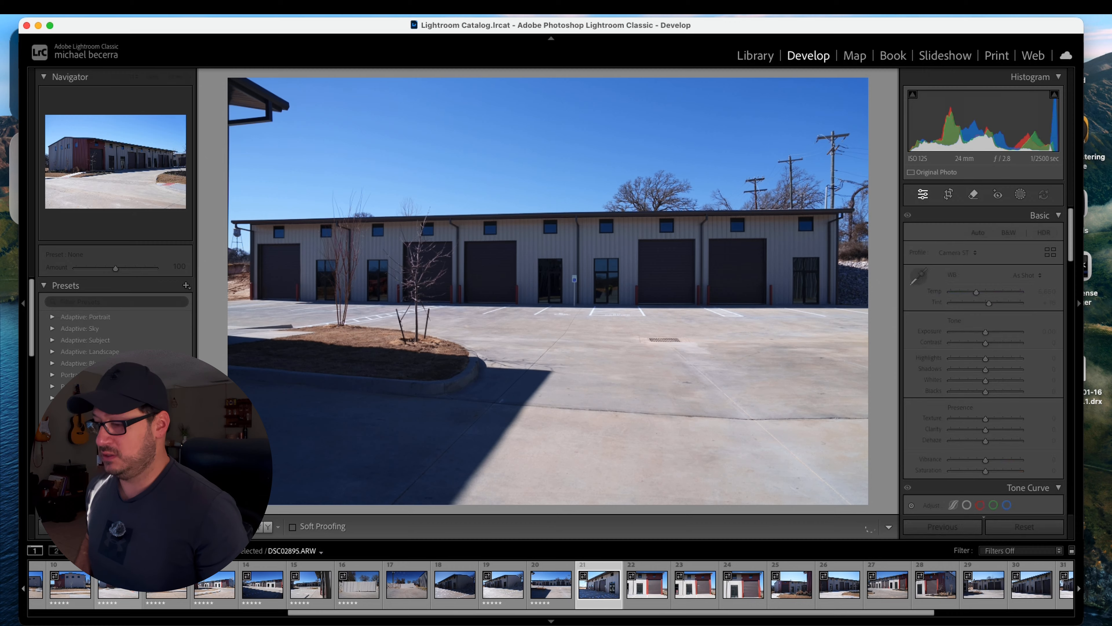
{"action": "key", "text": "Right"}
{"action": "key", "text": "Right"}
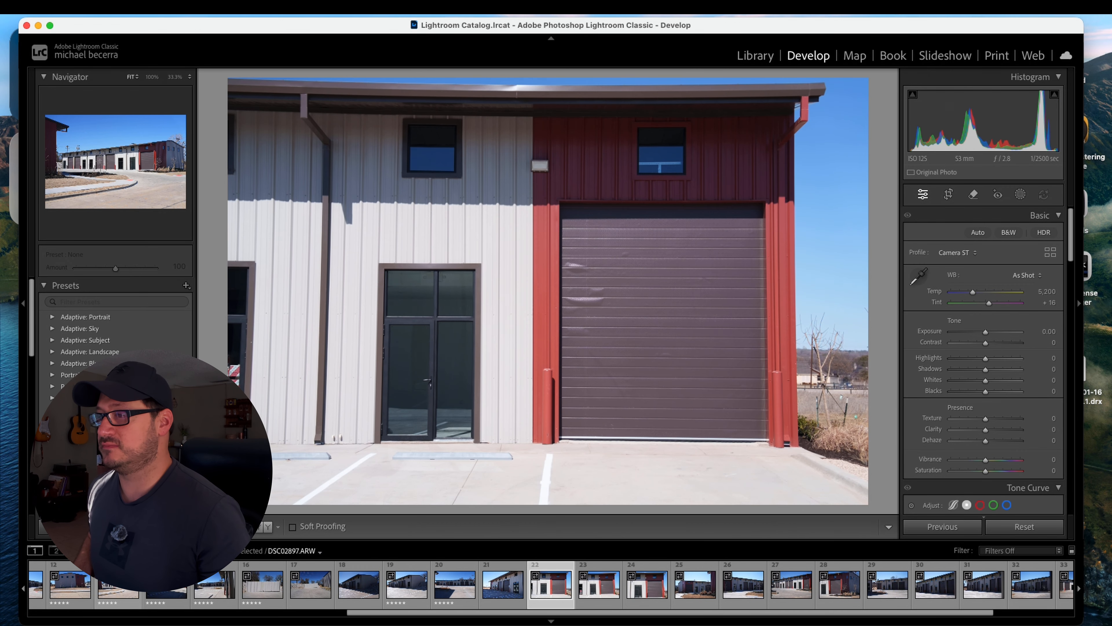
{"action": "key", "text": "Left"}
{"action": "key", "text": "5"}
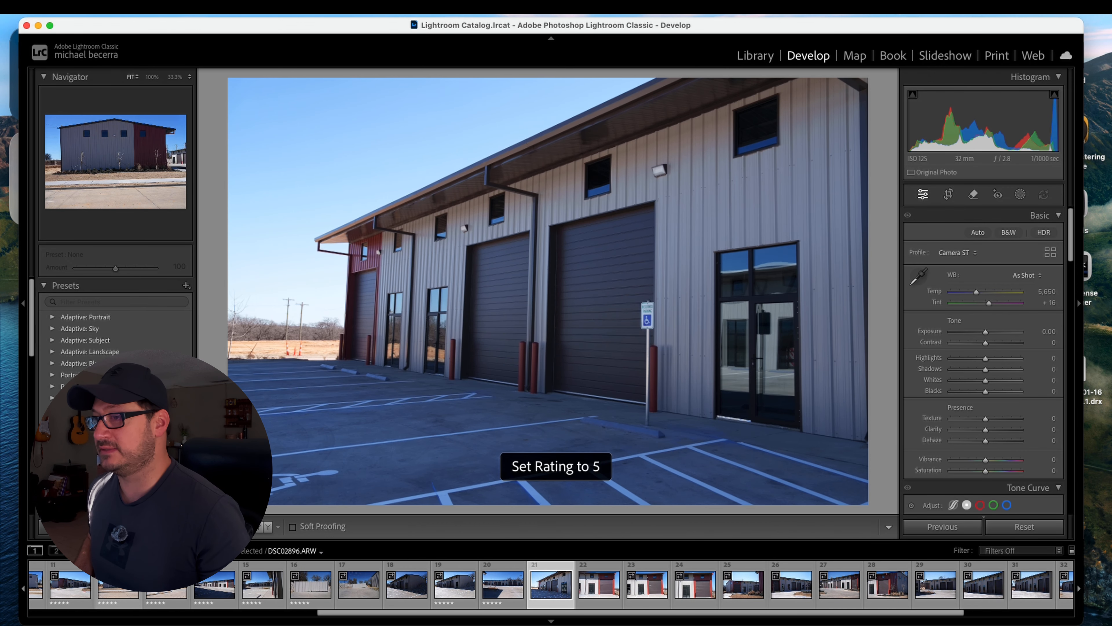
Compare the similar red-bay door shots DSC02897 to DSC02899 and rate DSC02897 five stars.
{"action": "key", "text": "Right"}
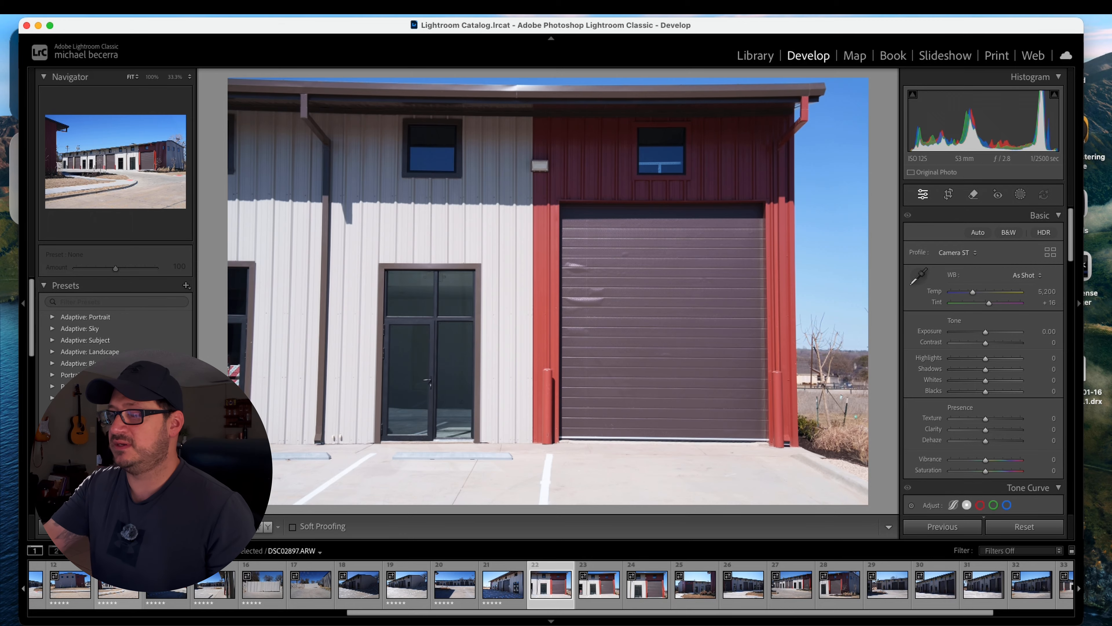
{"action": "key", "text": "Right"}
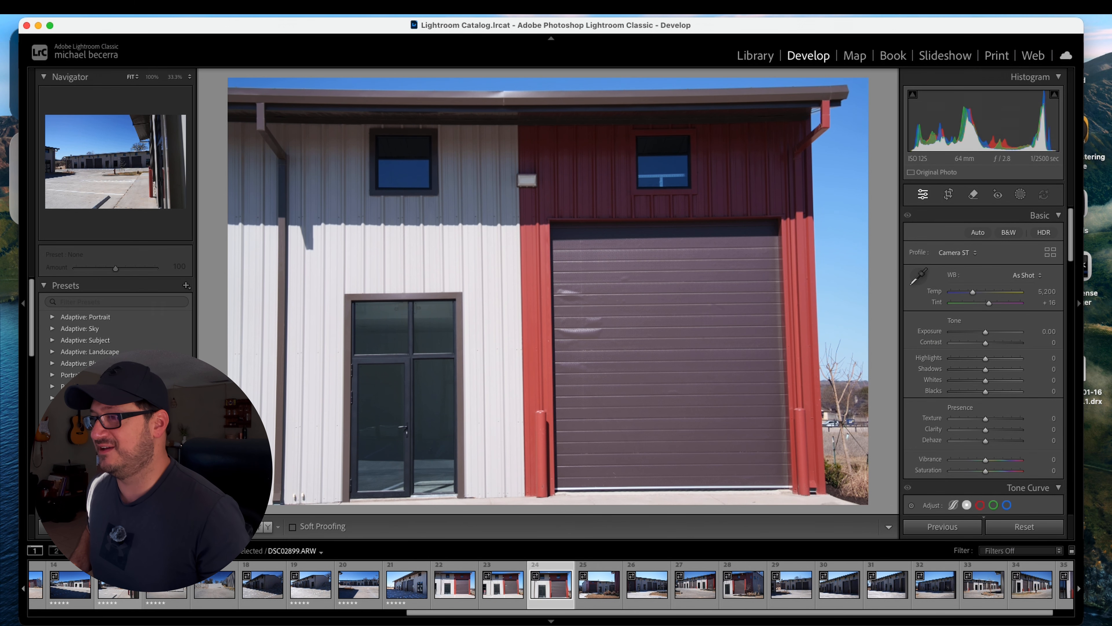
{"action": "key", "text": "Left"}
{"action": "key", "text": "5"}
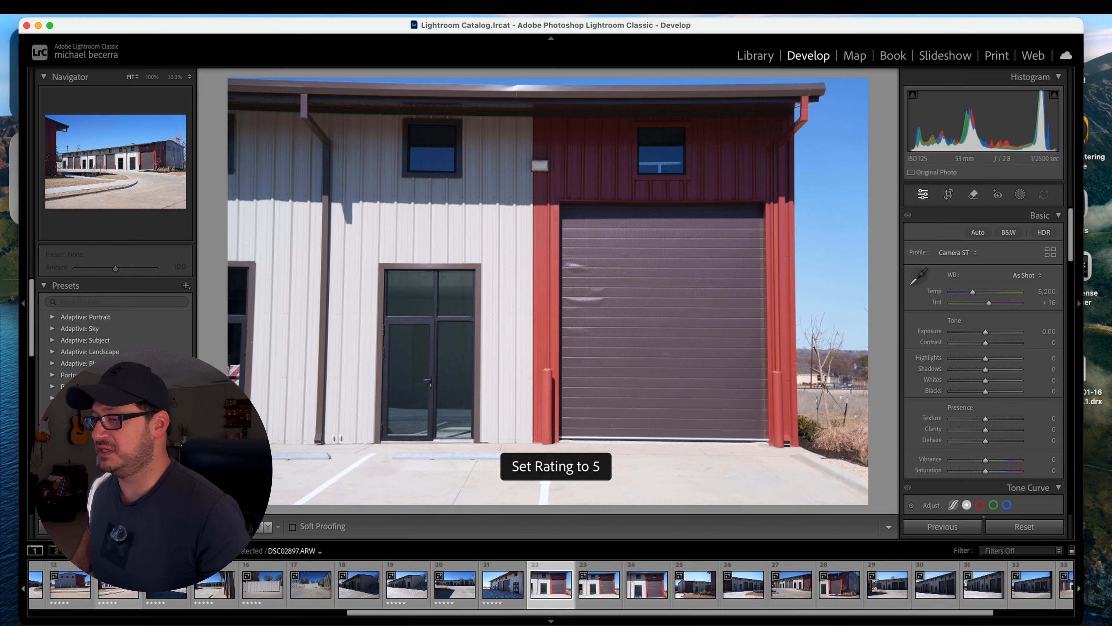
Leave DSC02898 and DSC02899 unrated and give DSC02900, DSC02901 and DSC02902 five stars.
{"action": "key", "text": "Right"}
{"action": "key", "text": "Right"}
{"action": "key", "text": "Right"}
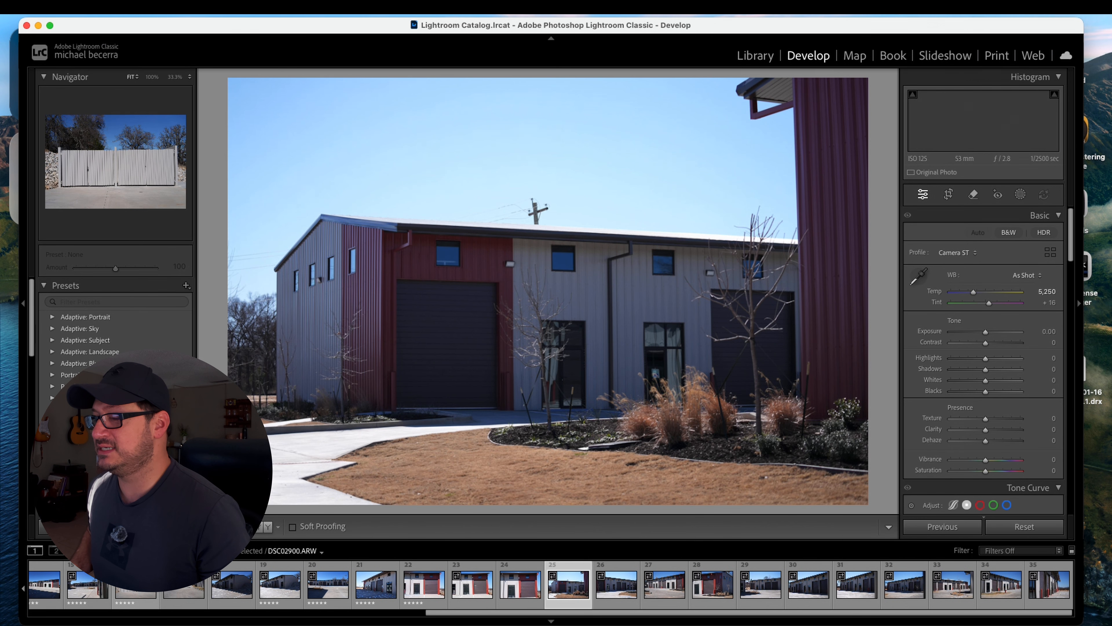
{"action": "key", "text": "Right"}
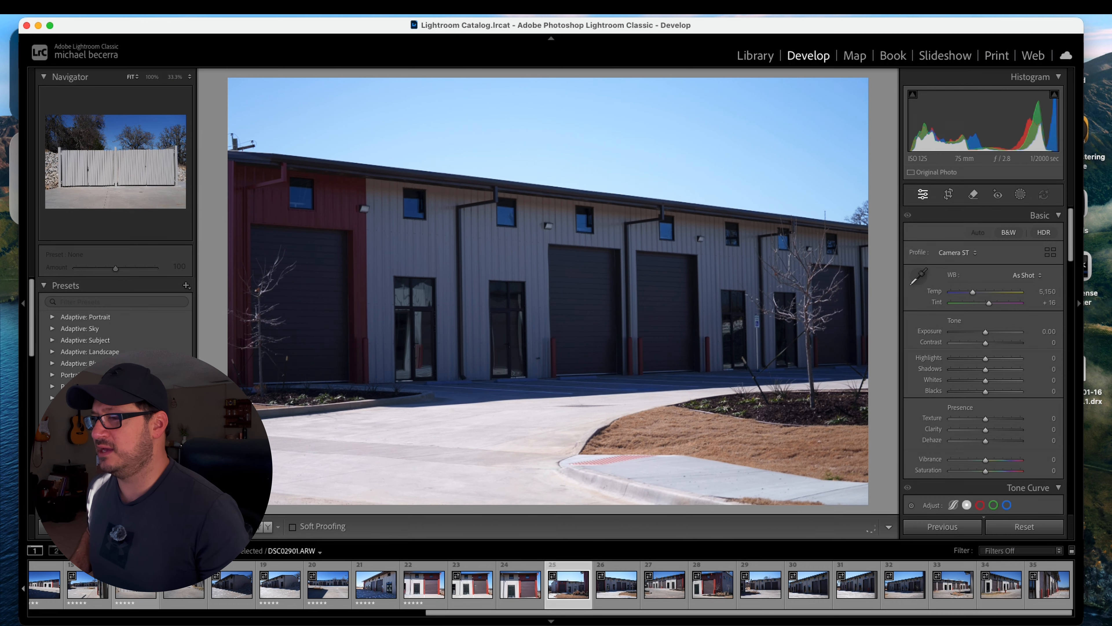
{"action": "key", "text": "Left"}
{"action": "key", "text": "5"}
{"action": "key", "text": "Right"}
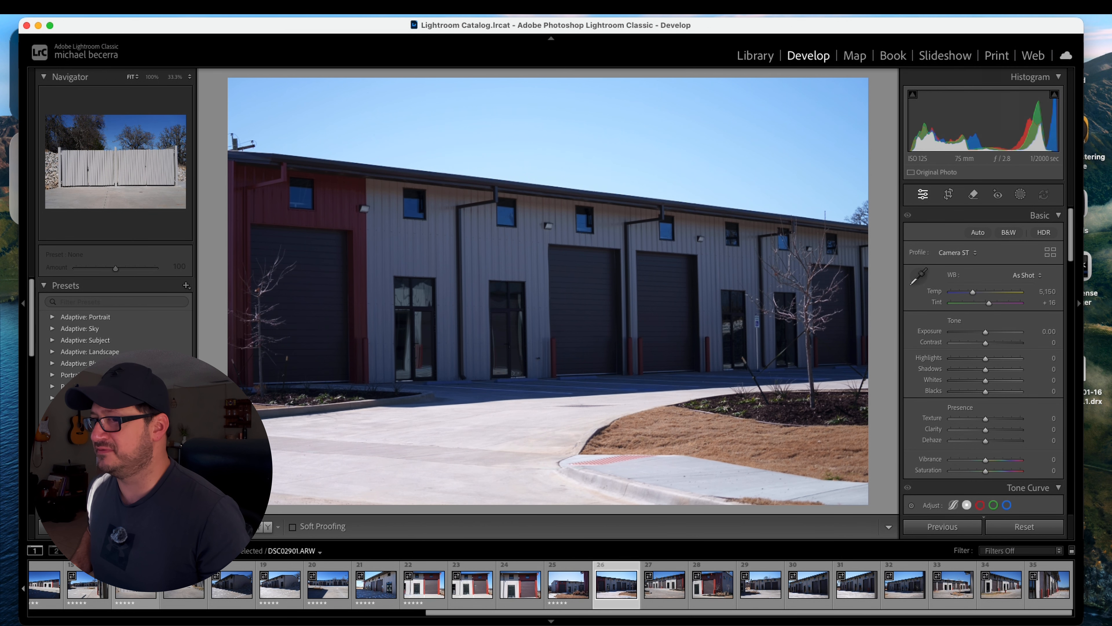
{"action": "key", "text": "5"}
{"action": "key", "text": "Right"}
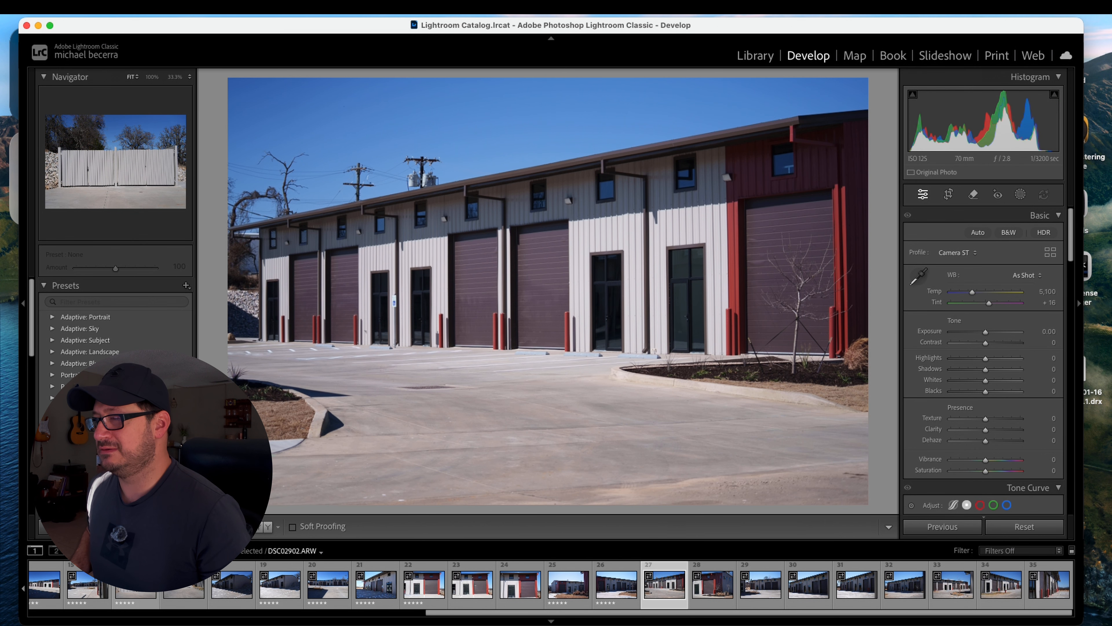
{"action": "key", "text": "5"}
Try a five-star rating on DSC02905, skipping DSC02903 and DSC02904, and reset its rating to 0.
{"action": "key", "text": "Right"}
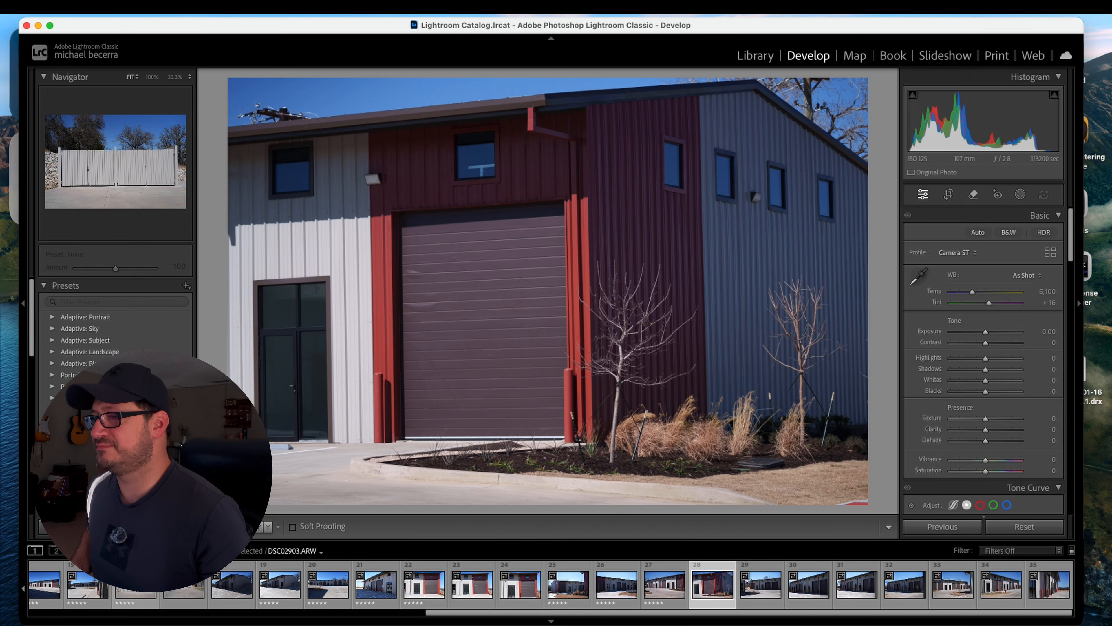
{"action": "key", "text": "Right"}
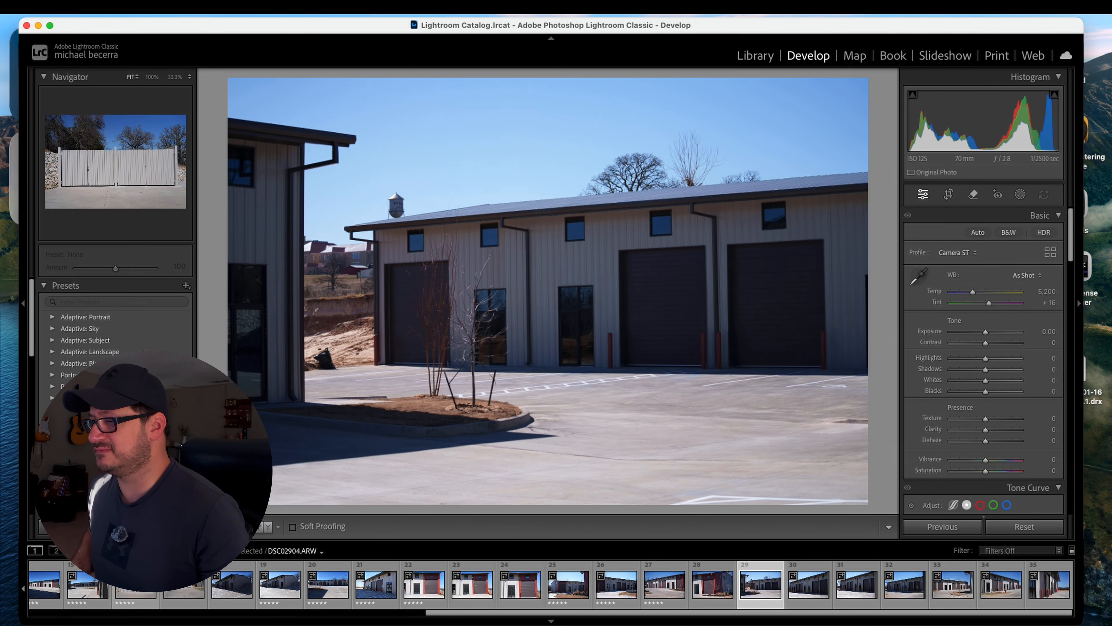
{"action": "key", "text": "Right"}
{"action": "key", "text": "5"}
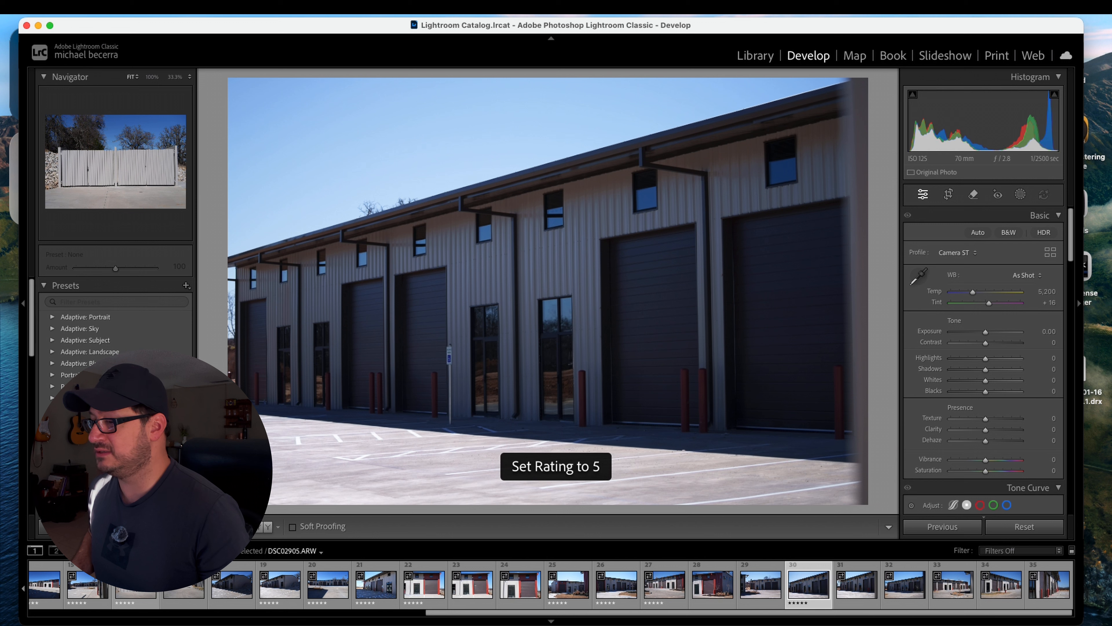
{"action": "key", "text": "0"}
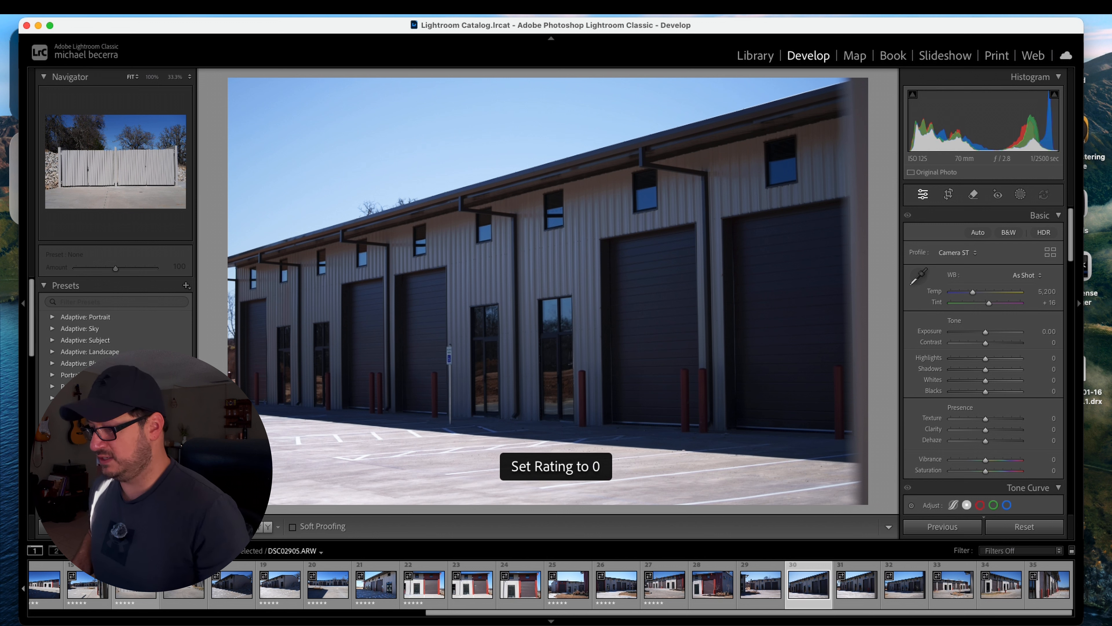
{"action": "scroll", "coordinate": [131, 583], "scroll_direction": "left", "scroll_amount": 5}
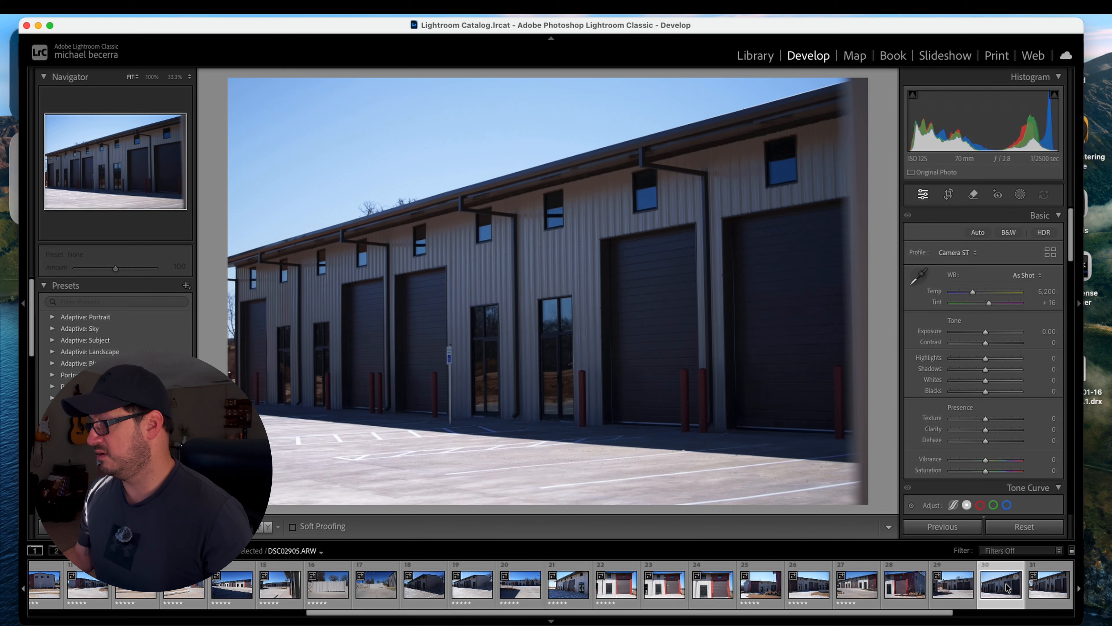
Rate the last five photos of the import, DSC02906 through DSC02910, five stars.
{"action": "key", "text": "Right"}
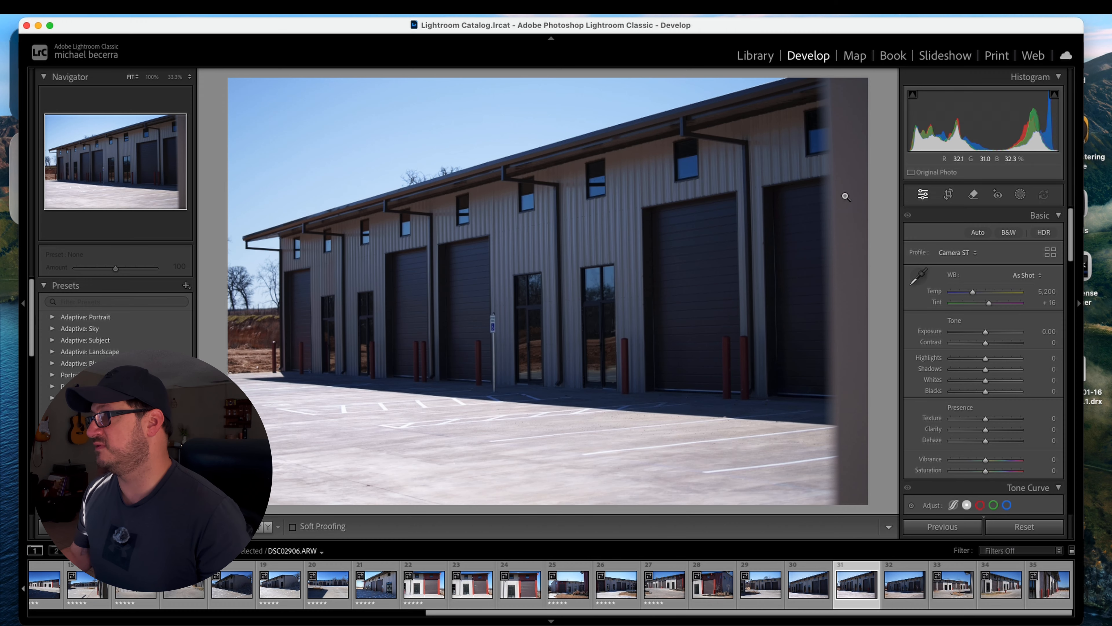
{"action": "key", "text": "5"}
{"action": "key", "text": "Right"}
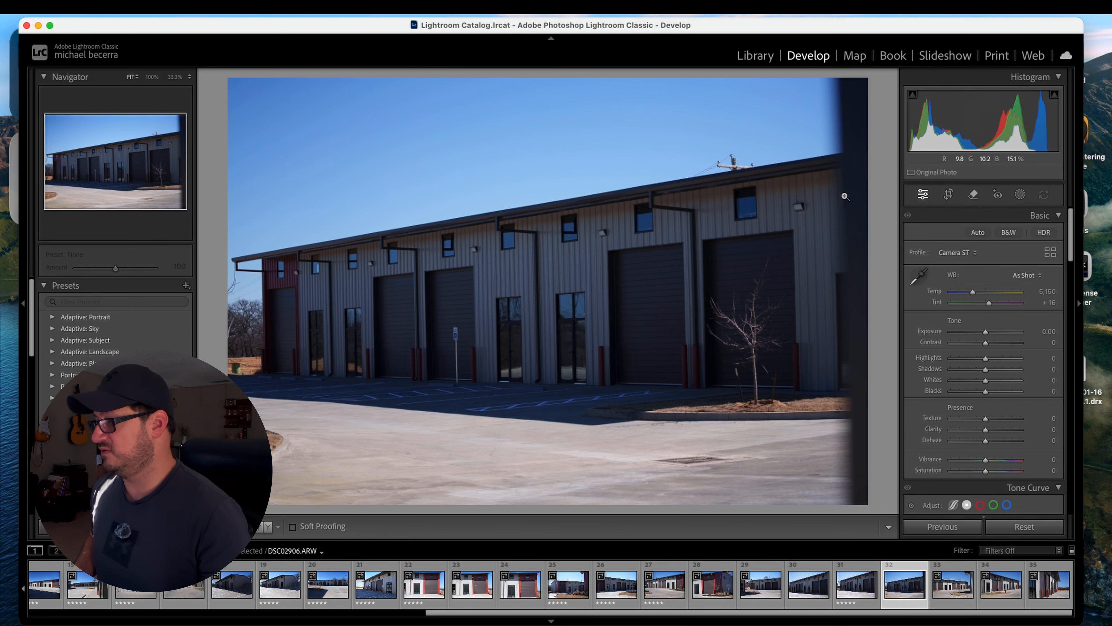
{"action": "key", "text": "5"}
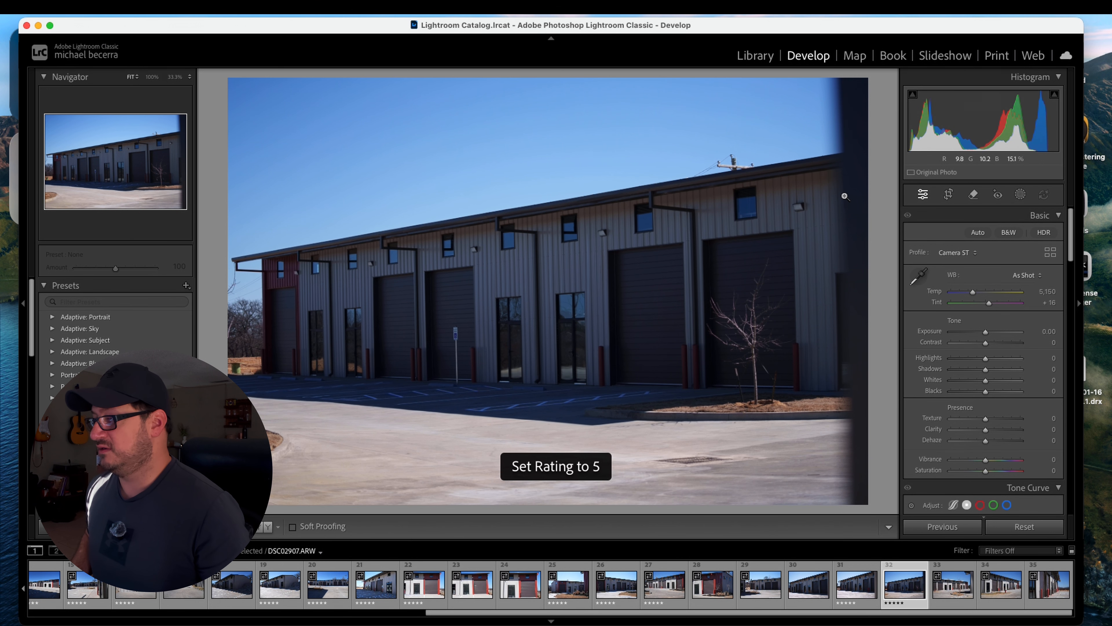
{"action": "key", "text": "Right"}
{"action": "key", "text": "5"}
{"action": "key", "text": "Right"}
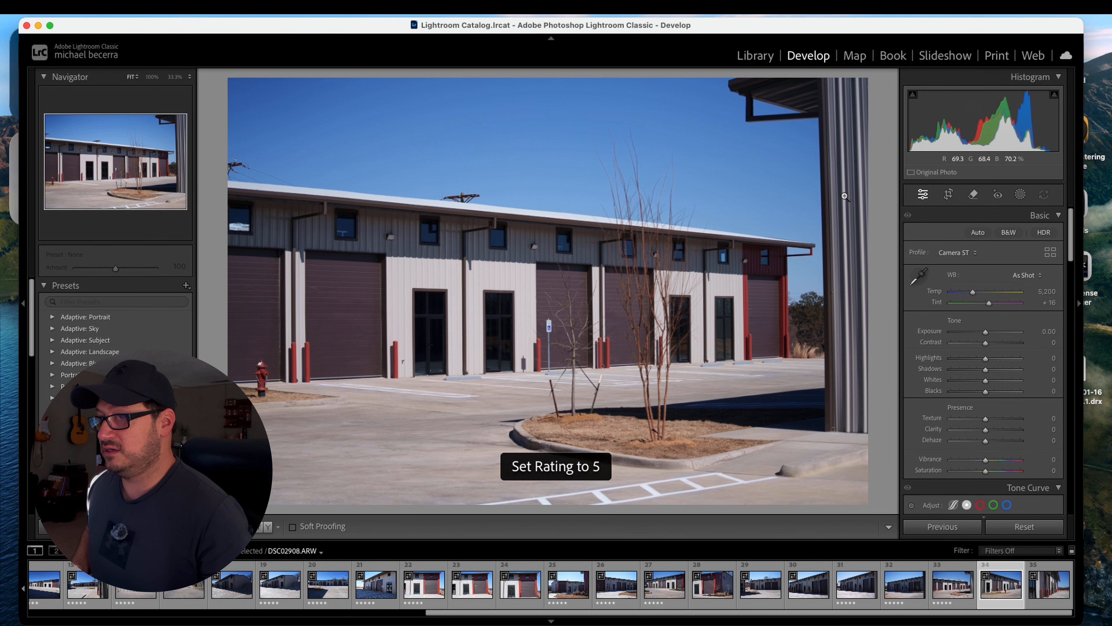
{"action": "key", "text": "5"}
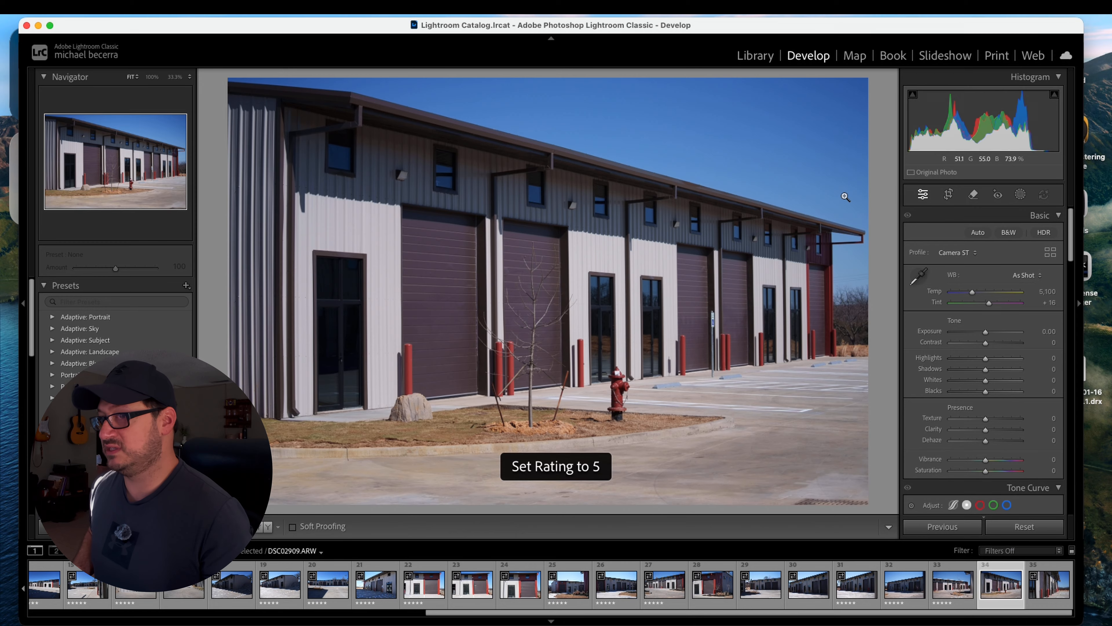
{"action": "key", "text": "Right"}
{"action": "key", "text": "5"}
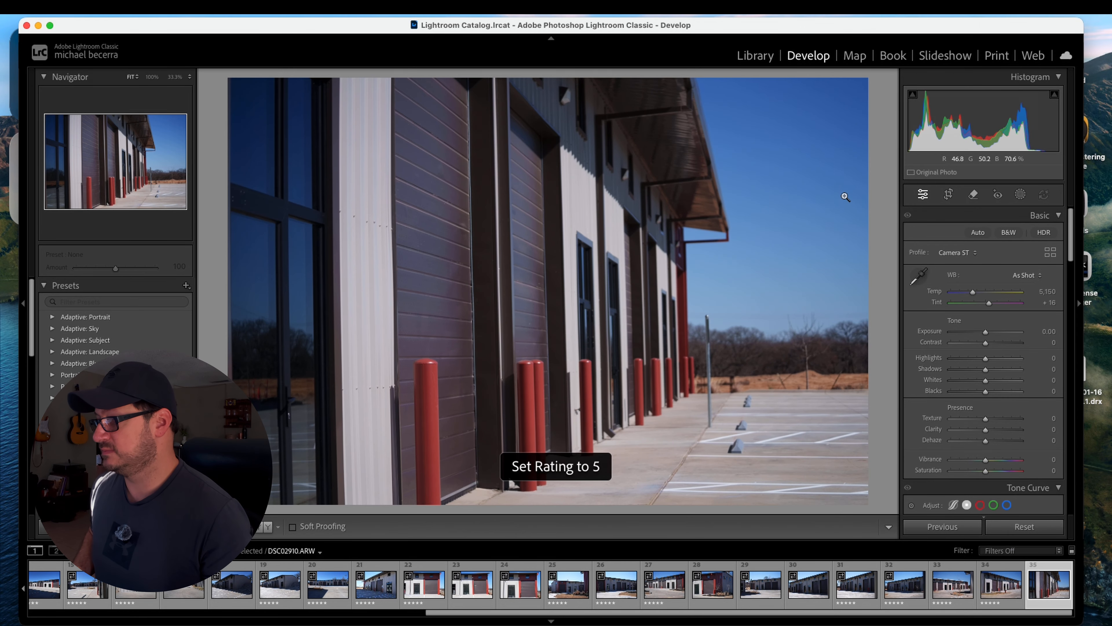
Filter the filmstrip to show only the photos rated five stars.
{"action": "key", "text": "Left"}
{"action": "key", "text": "Left"}
{"action": "key", "text": "Left"}
{"action": "key", "text": "Left"}
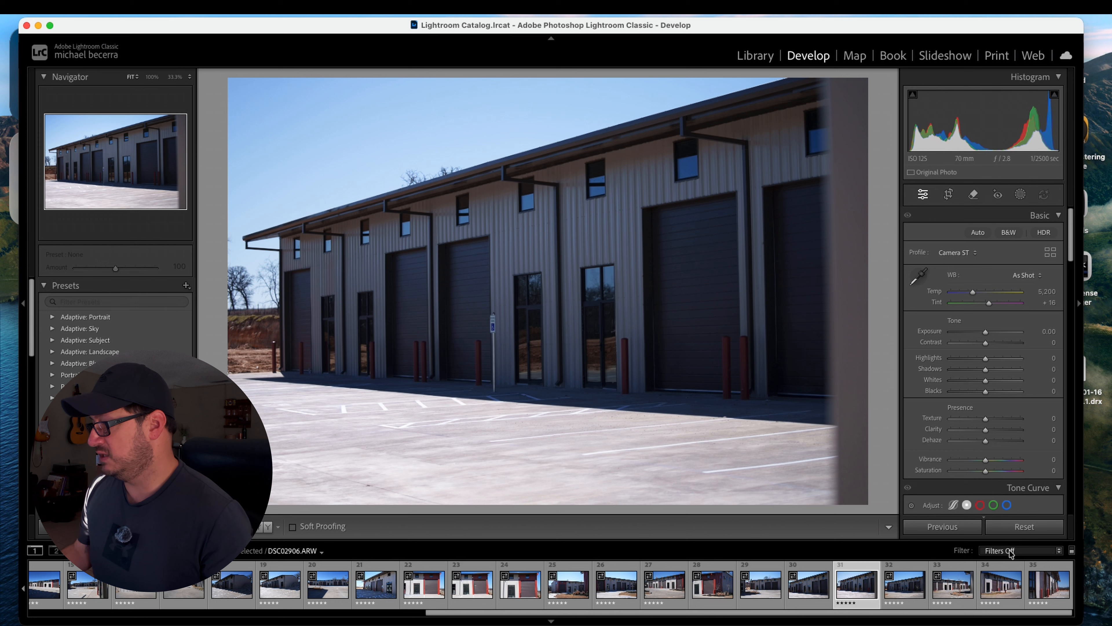
{"action": "left_click", "coordinate": [976, 550]}
{"action": "scroll", "coordinate": [1000, 579], "scroll_direction": "down", "scroll_amount": 3}
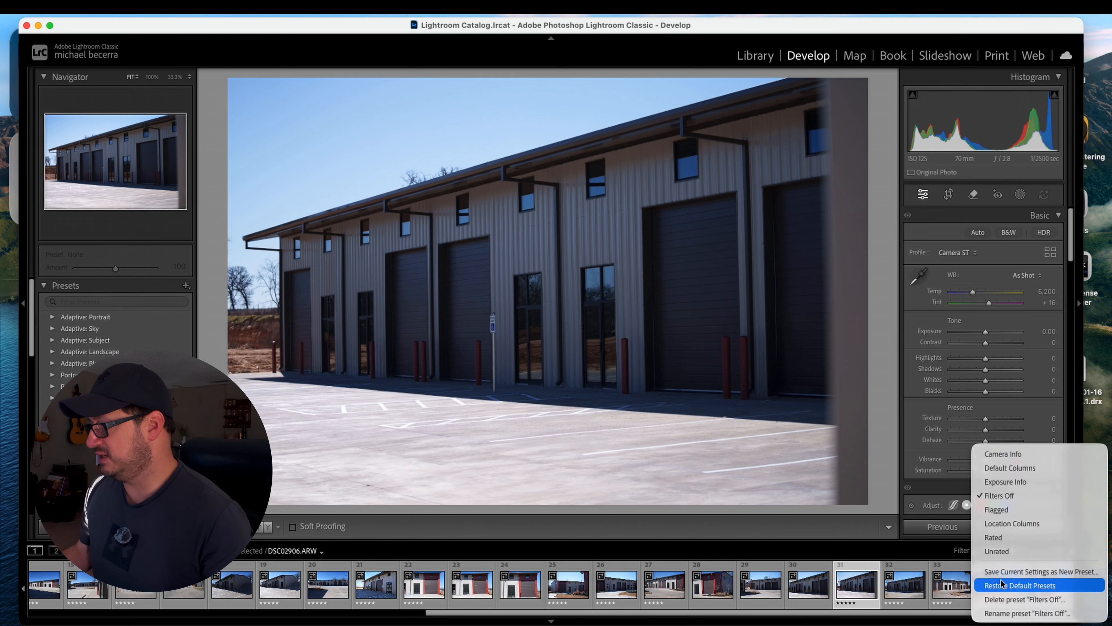
{"action": "left_click", "coordinate": [1000, 536]}
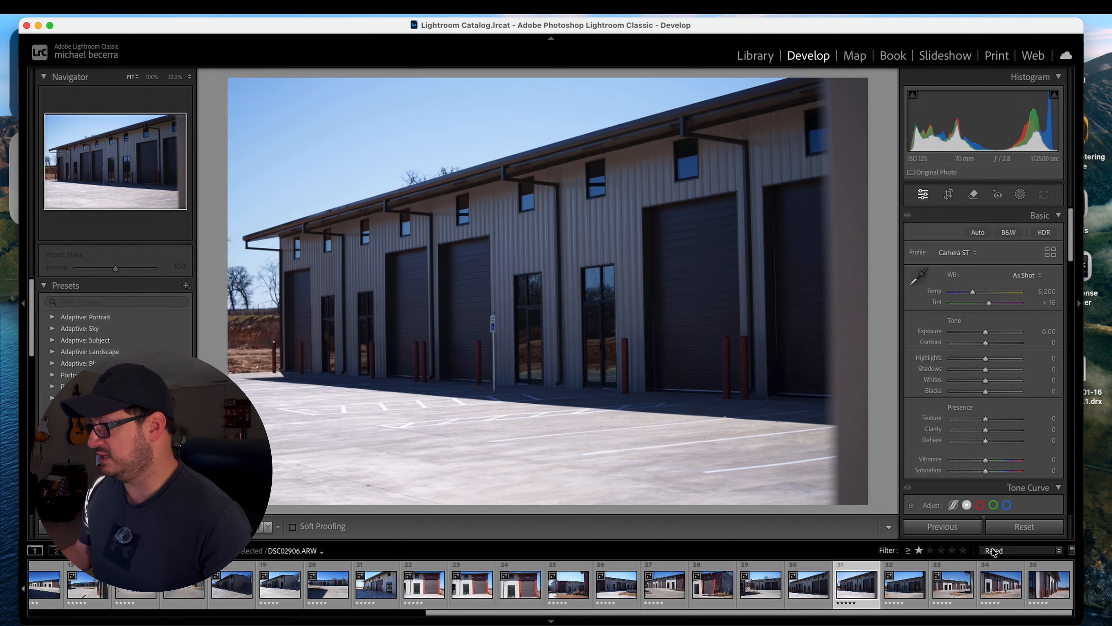
{"action": "left_click", "coordinate": [963, 551]}
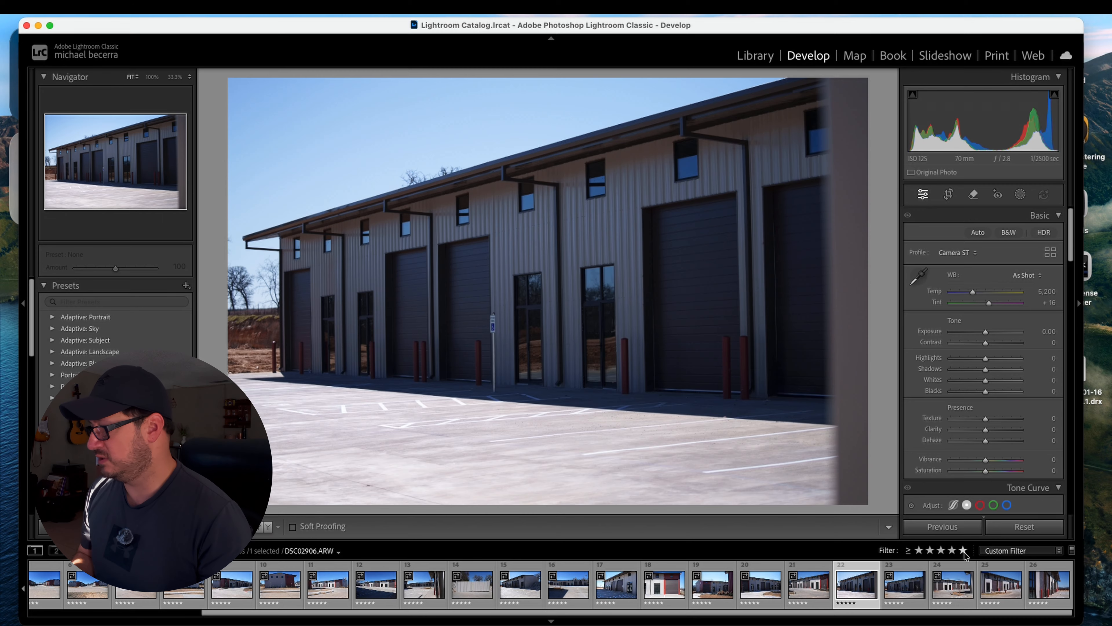
Open the first filtered photo, DSC02876, and set its Highlights to -12.
{"action": "scroll", "coordinate": [898, 587], "scroll_direction": "left", "scroll_amount": 5}
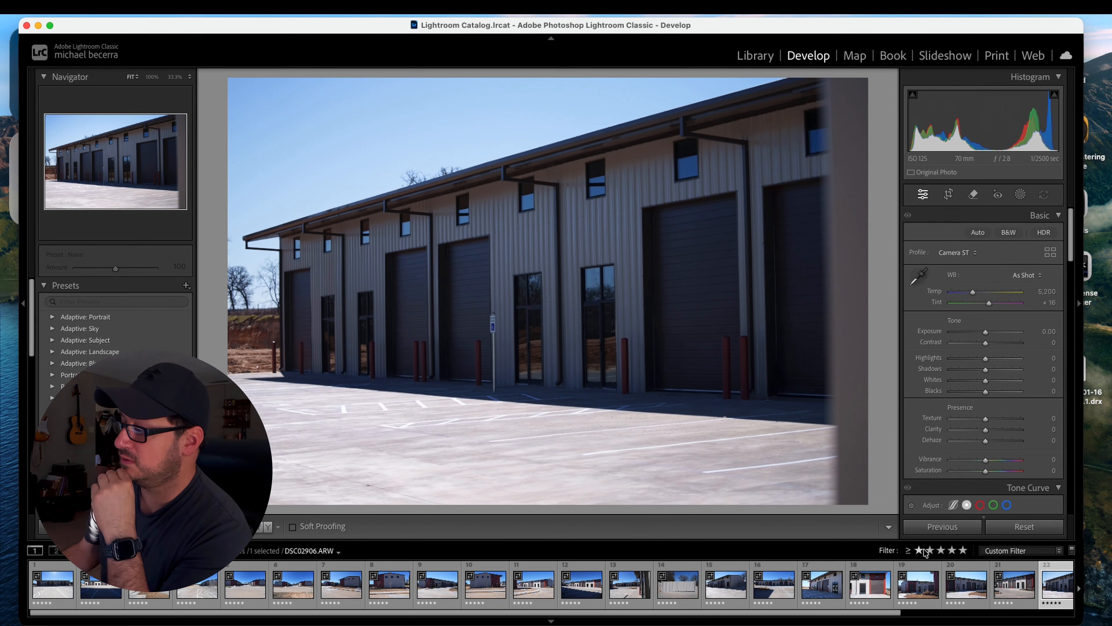
{"action": "left_click", "coordinate": [38, 584]}
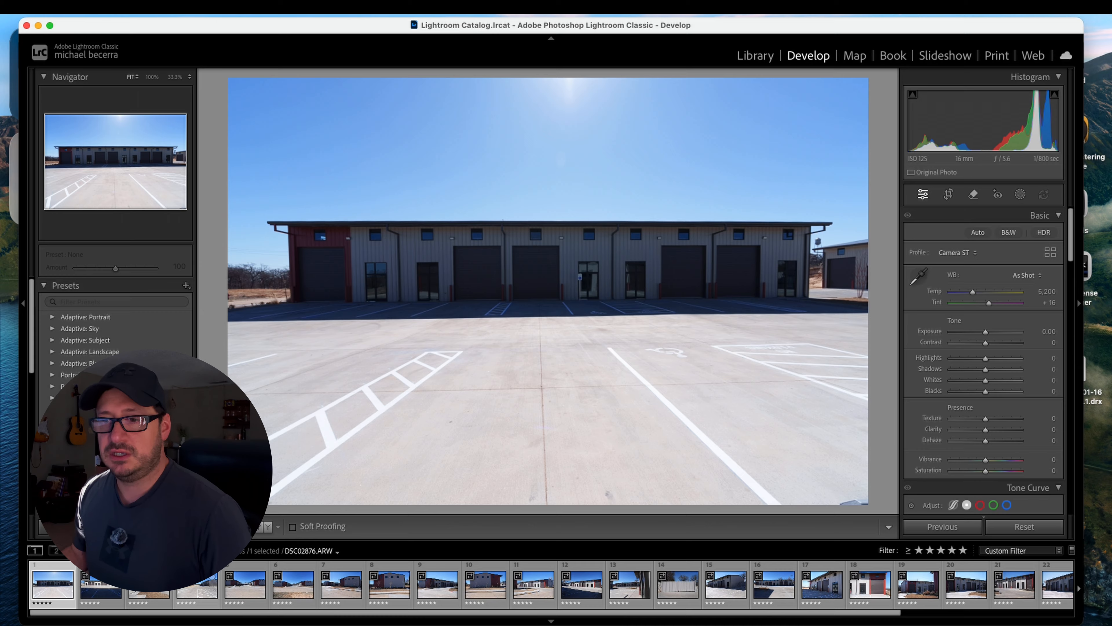
{"action": "scroll", "coordinate": [114, 333], "scroll_direction": "down", "scroll_amount": 3}
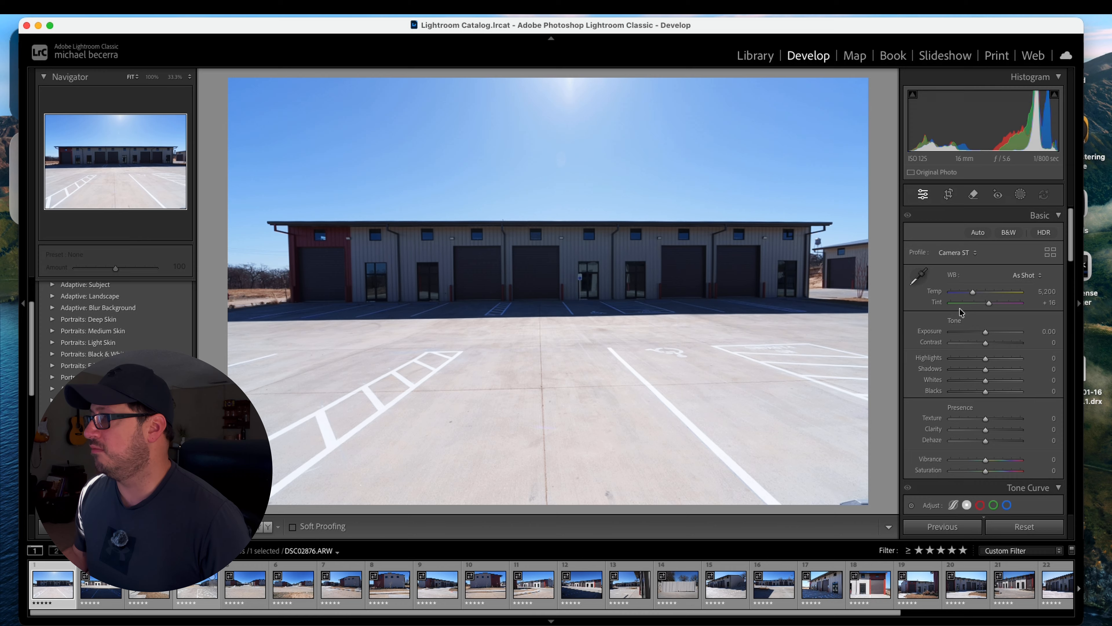
{"action": "left_click_drag", "start_coordinate": [985, 358], "coordinate": [980, 360]}
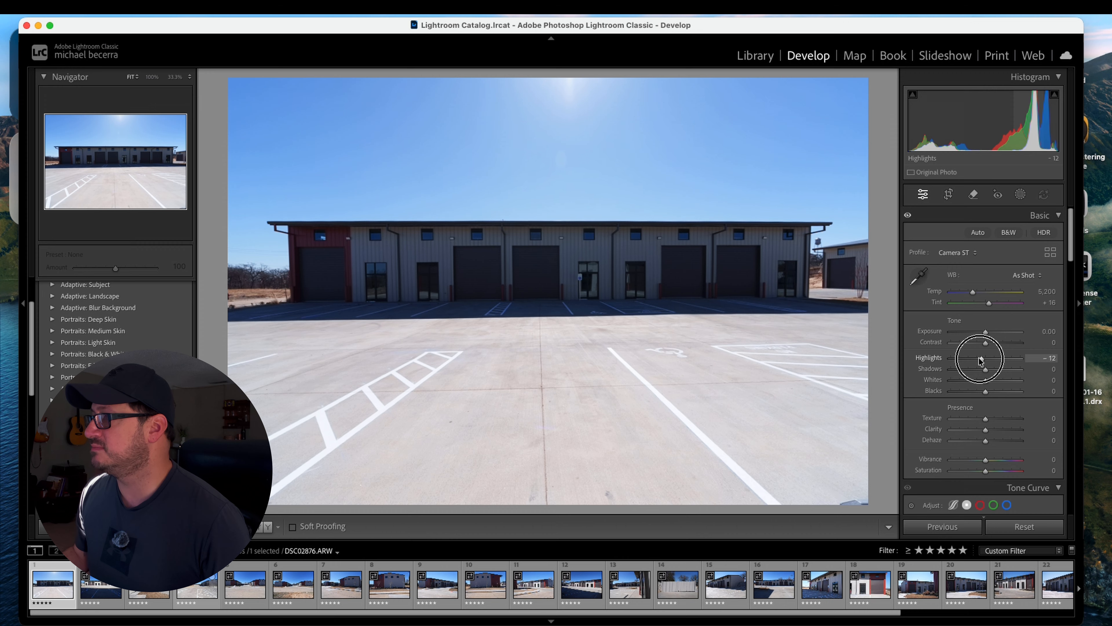
Shape the blue channel's tone curve with points at 190/184, 129/128 and 63/68.
{"action": "scroll", "coordinate": [951, 323], "scroll_direction": "down", "scroll_amount": 5}
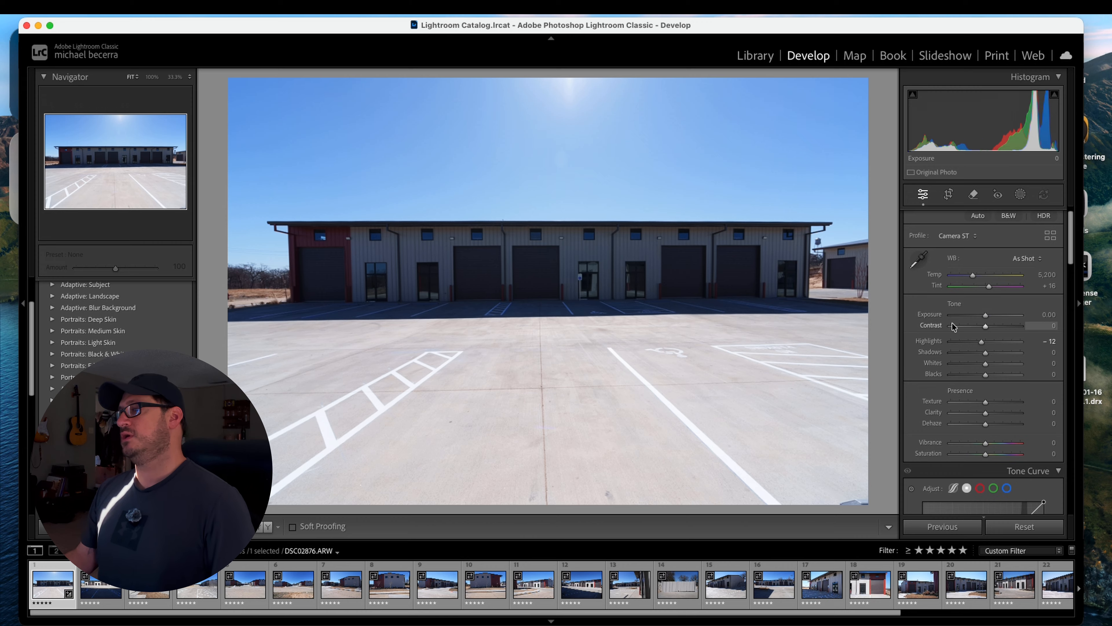
{"action": "left_click", "coordinate": [1007, 315]}
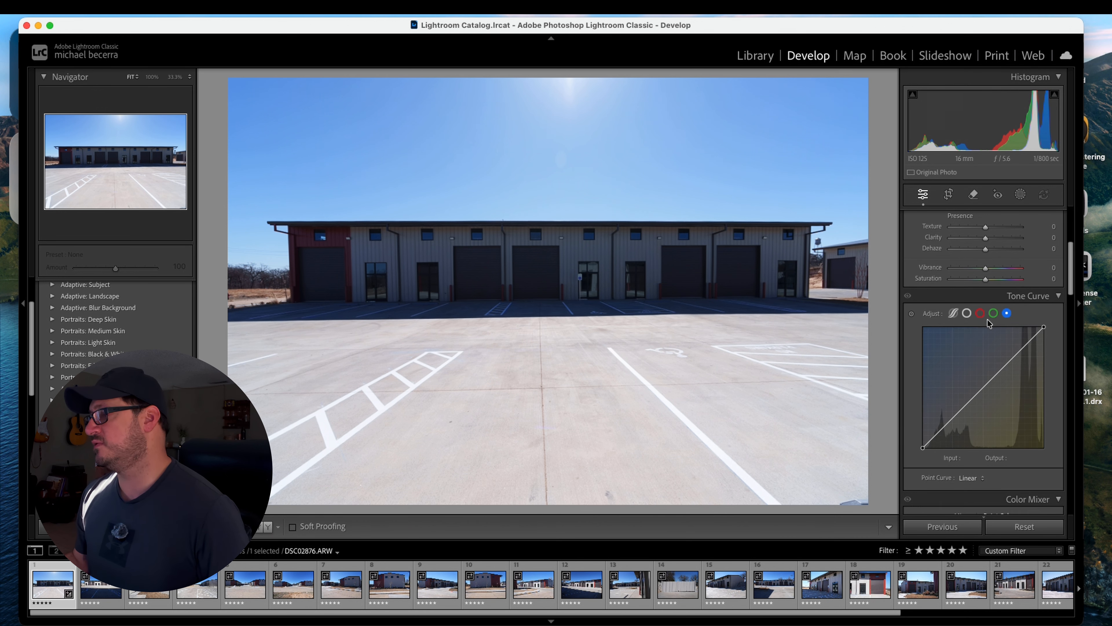
{"action": "left_click", "coordinate": [1013, 358]}
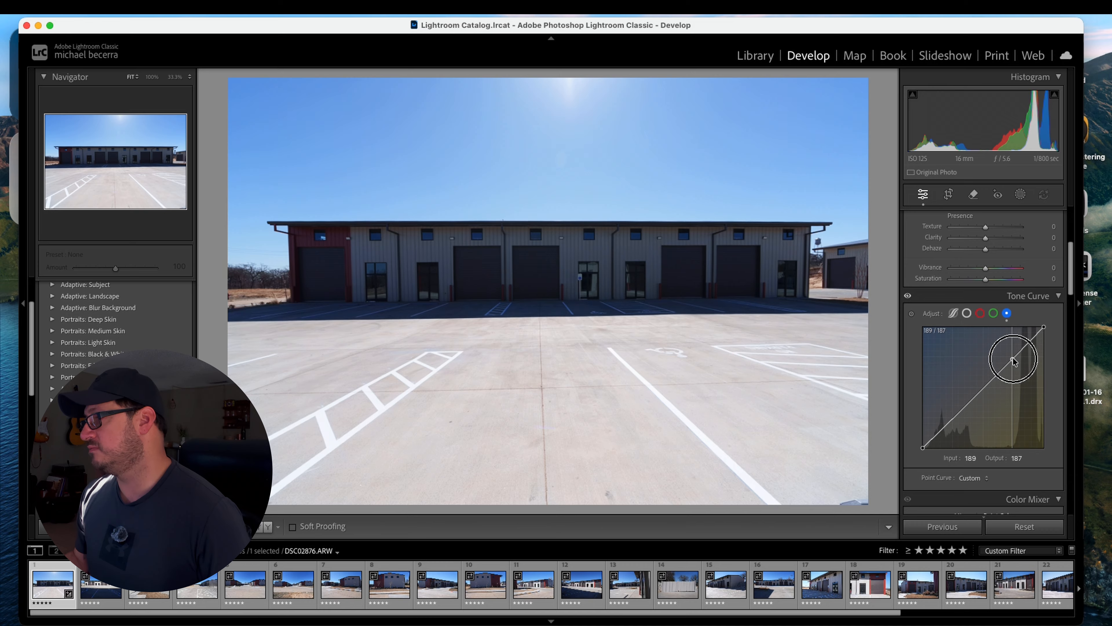
{"action": "left_click_drag", "start_coordinate": [1012, 359], "coordinate": [1013, 360]}
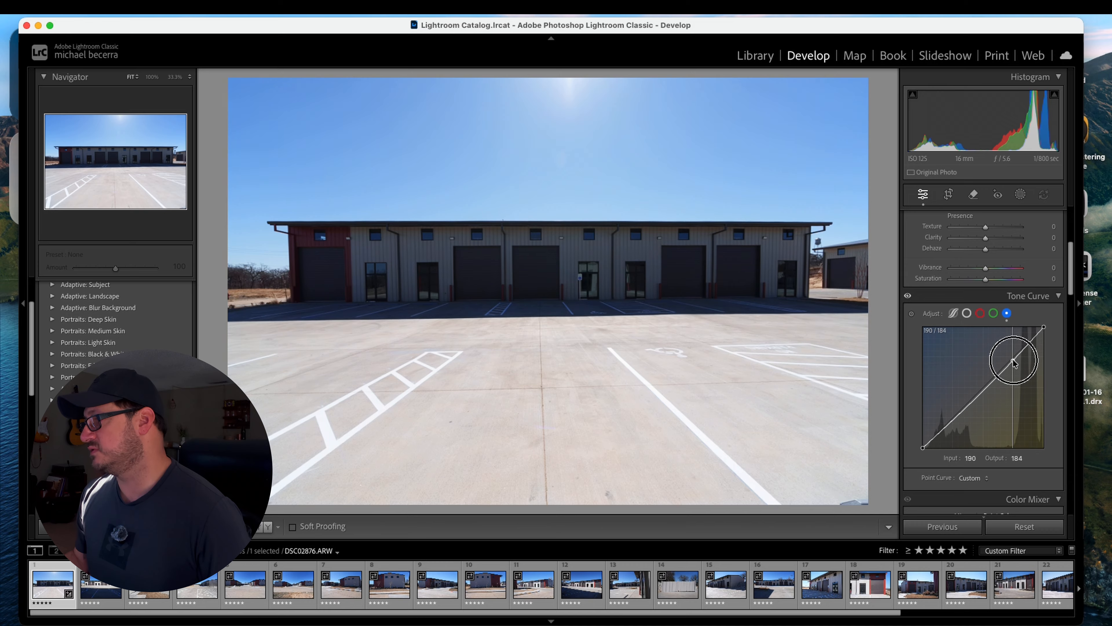
{"action": "left_click", "coordinate": [984, 388]}
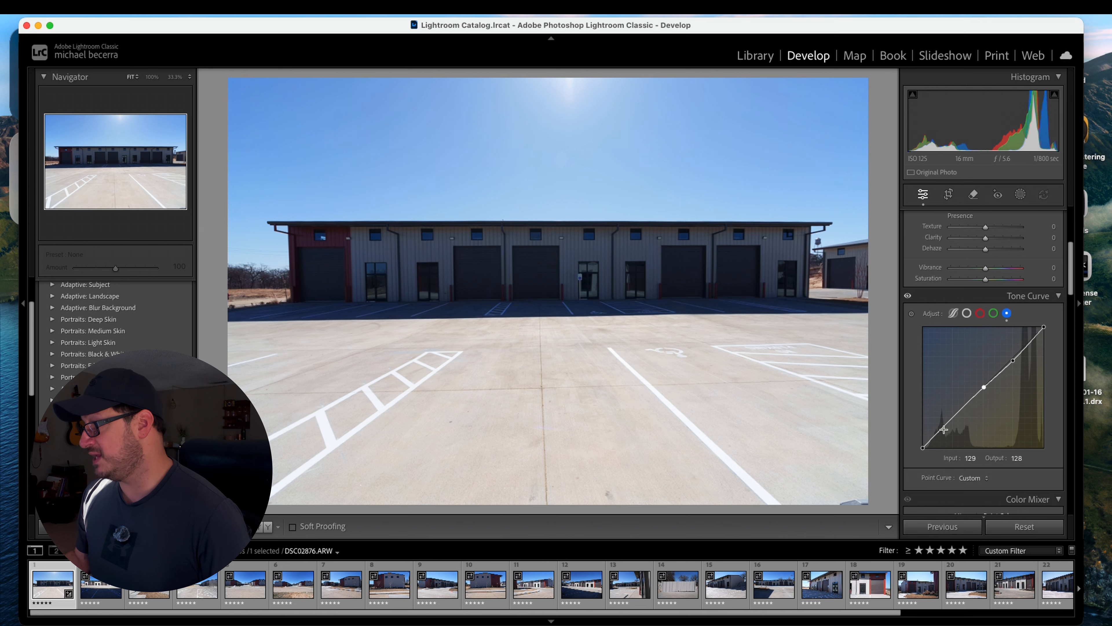
{"action": "left_click_drag", "start_coordinate": [952, 419], "coordinate": [953, 416]}
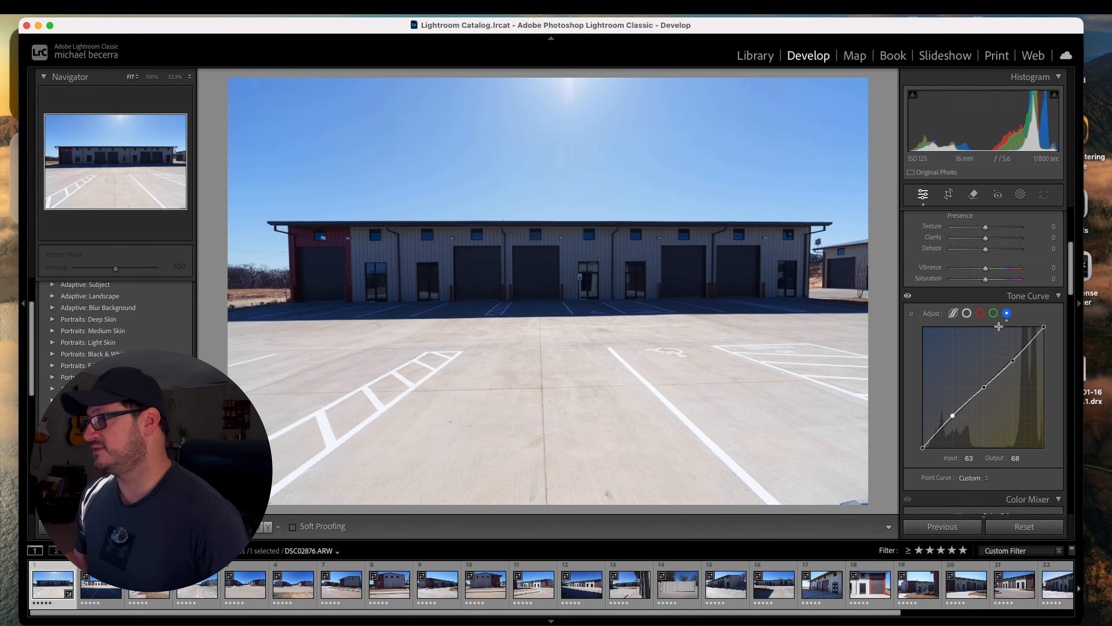
Shape the green channel's tone curve with points at about 191/193, 128/128 and 64/58.
{"action": "left_click", "coordinate": [994, 313]}
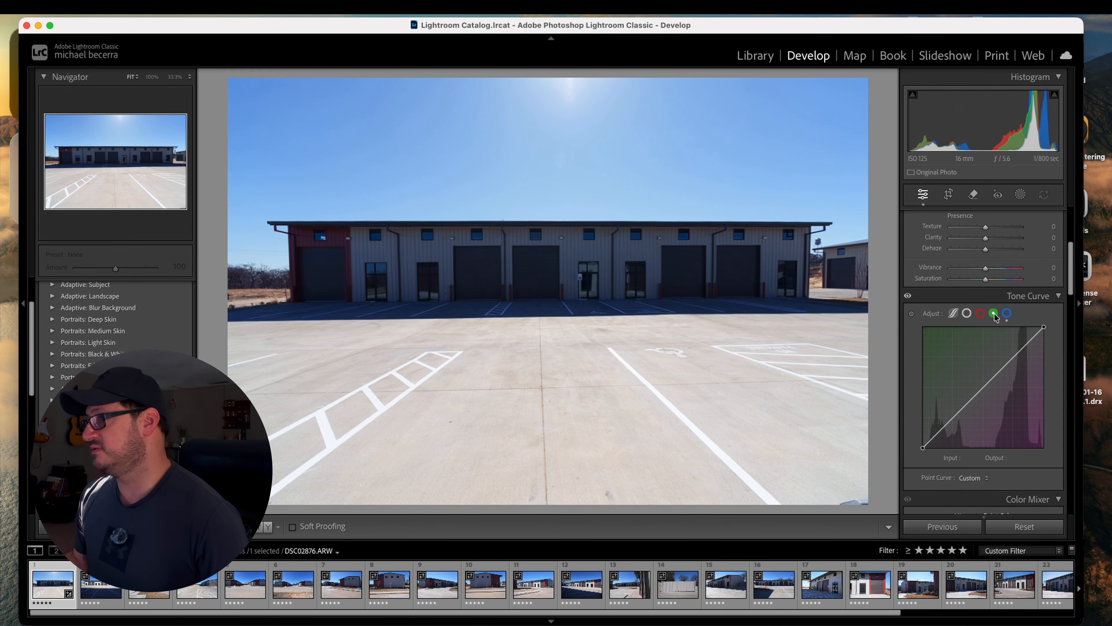
{"action": "left_click", "coordinate": [1013, 355]}
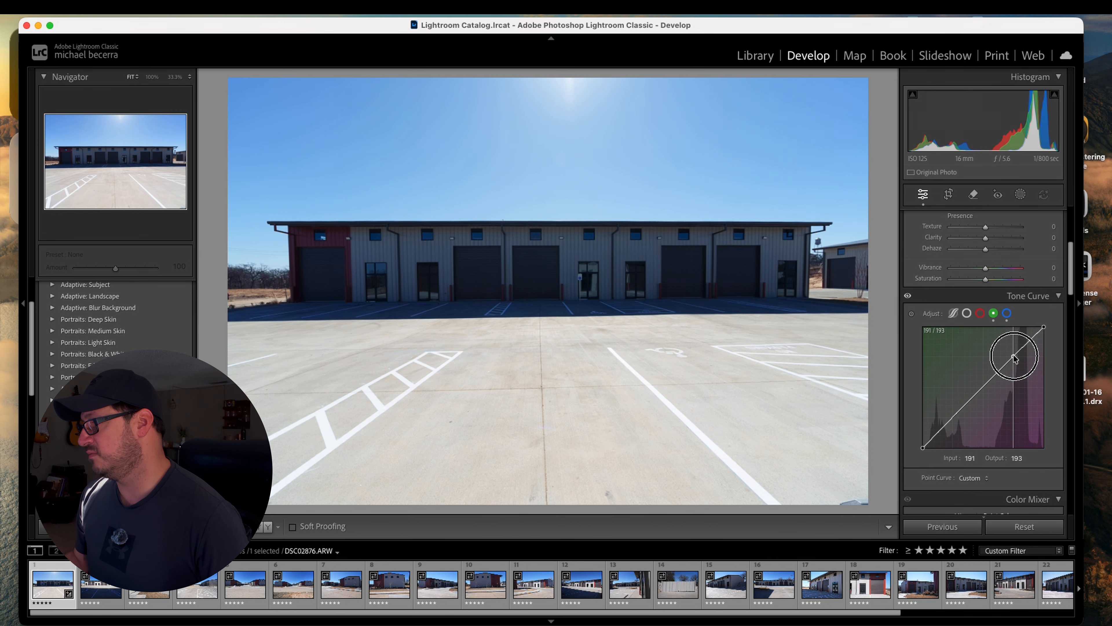
{"action": "left_click", "coordinate": [984, 387]}
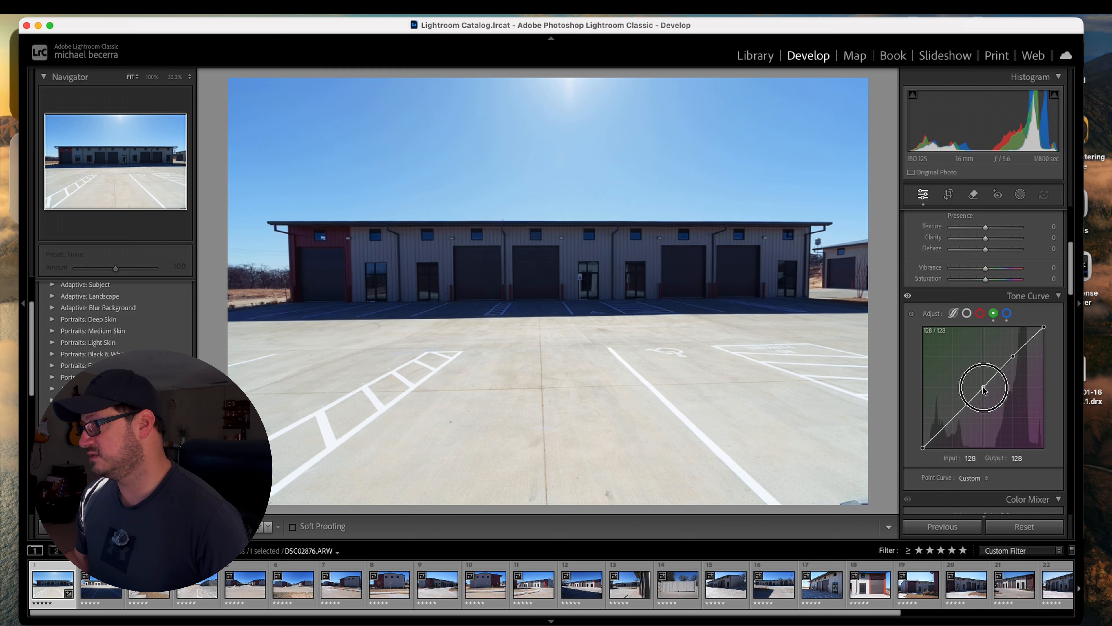
{"action": "left_click", "coordinate": [952, 420]}
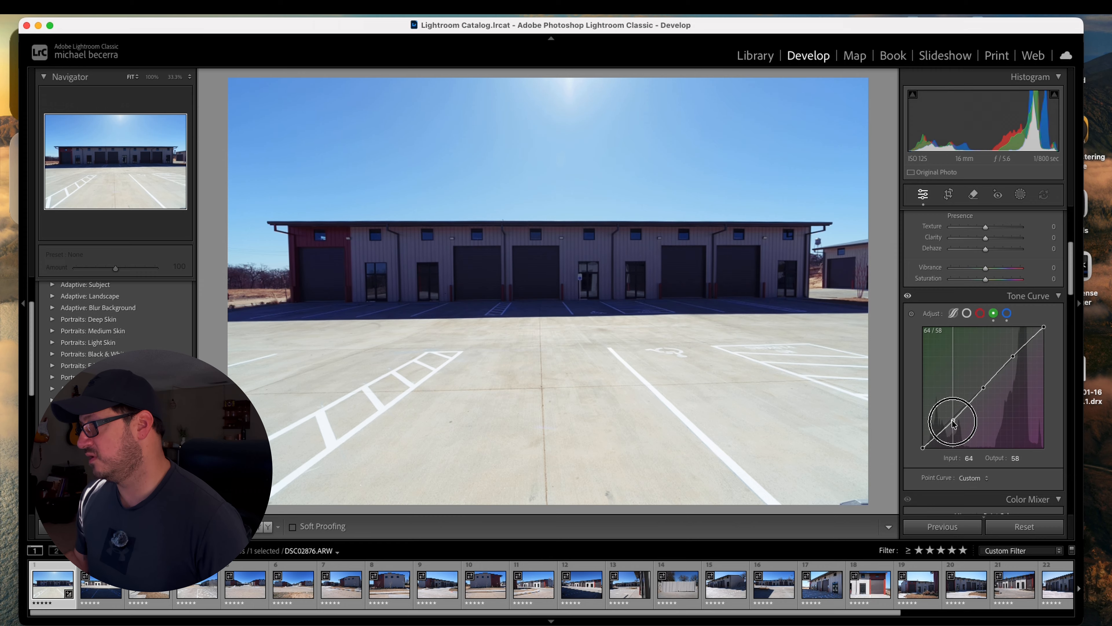
Shape the red channel's tone curve with points at 64/60 and 129/126 plus a highlight point at input 190.
{"action": "left_click", "coordinate": [977, 314]}
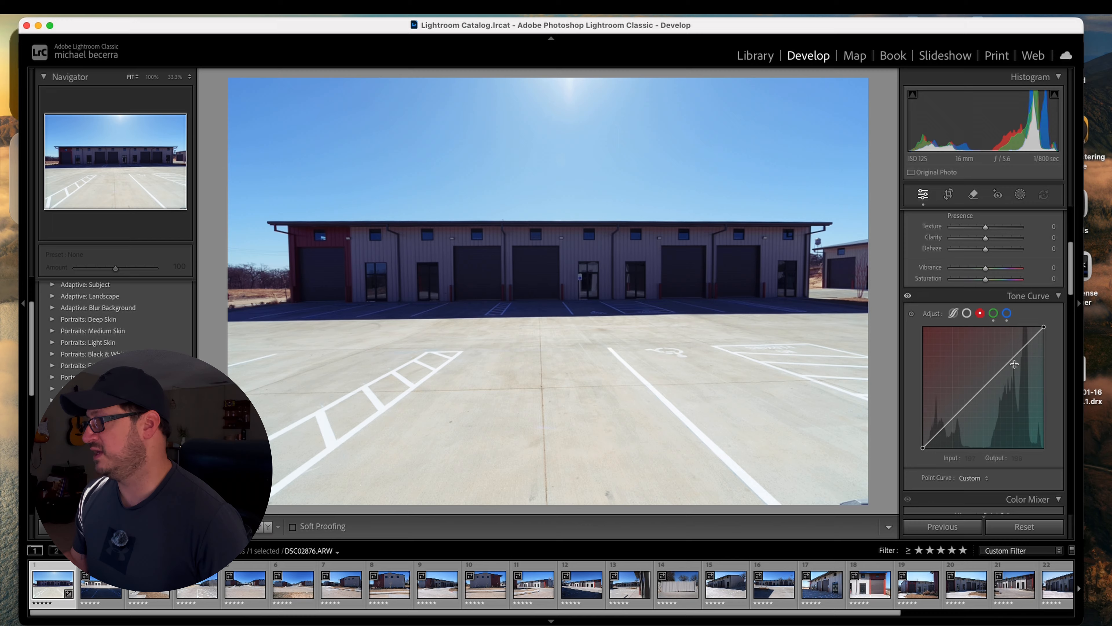
{"action": "left_click", "coordinate": [952, 419]}
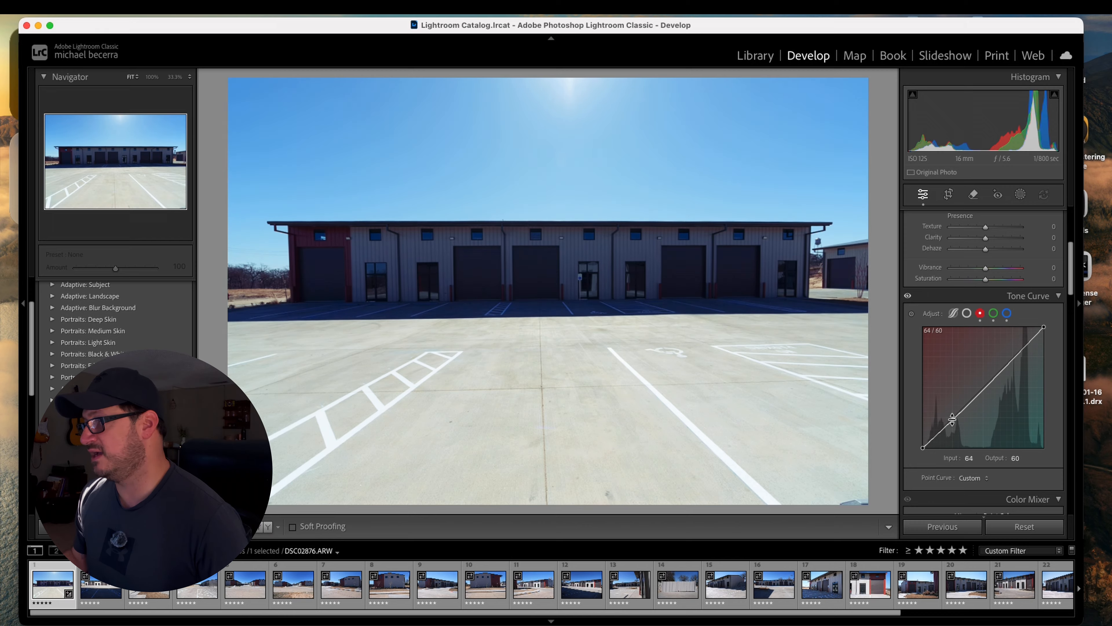
{"action": "left_click", "coordinate": [983, 389]}
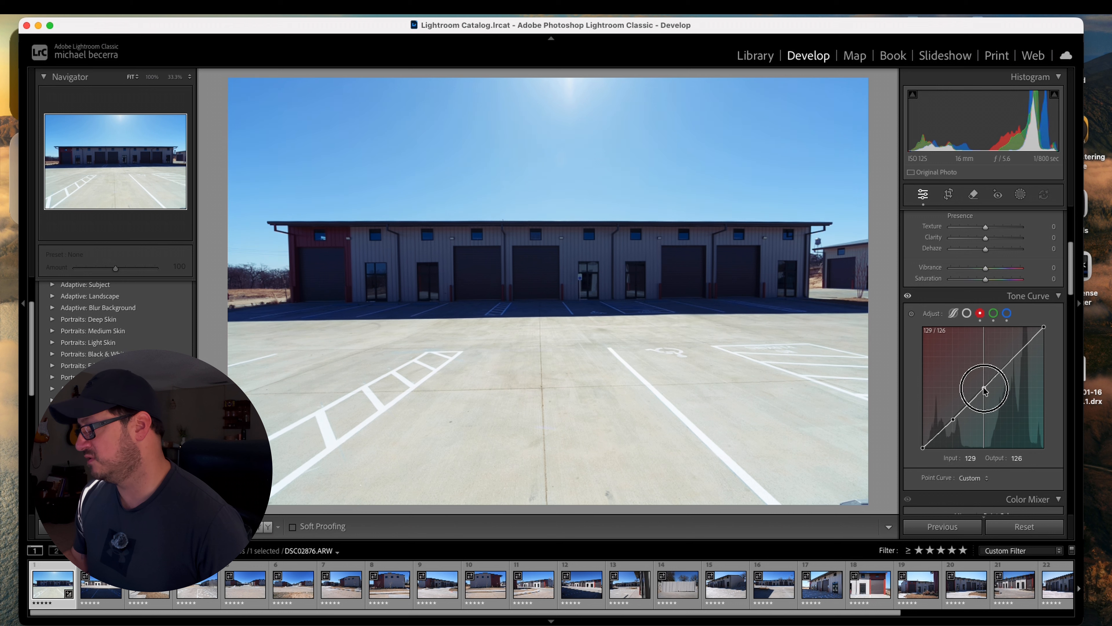
{"action": "left_click", "coordinate": [1012, 360]}
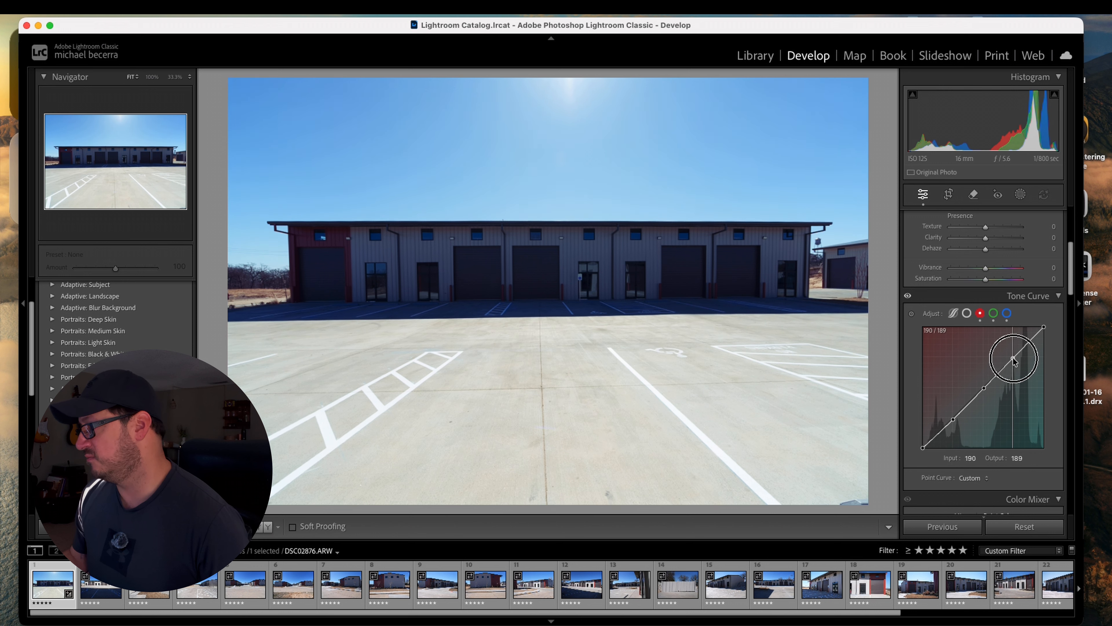
{"action": "left_click_drag", "start_coordinate": [1012, 357], "coordinate": [1013, 358]}
Shape the main RGB point curve with highlight and midtone points and a lifted shadow point at 63/68.
{"action": "left_click", "coordinate": [966, 313]}
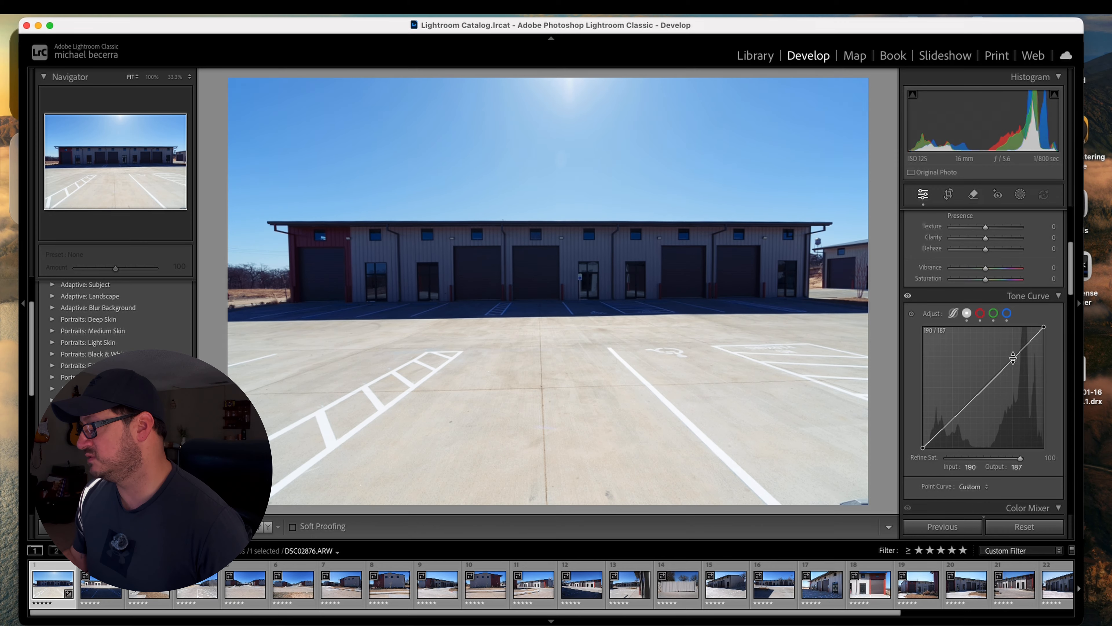
{"action": "left_click", "coordinate": [984, 388]}
{"action": "left_click_drag", "start_coordinate": [952, 421], "coordinate": [952, 415]}
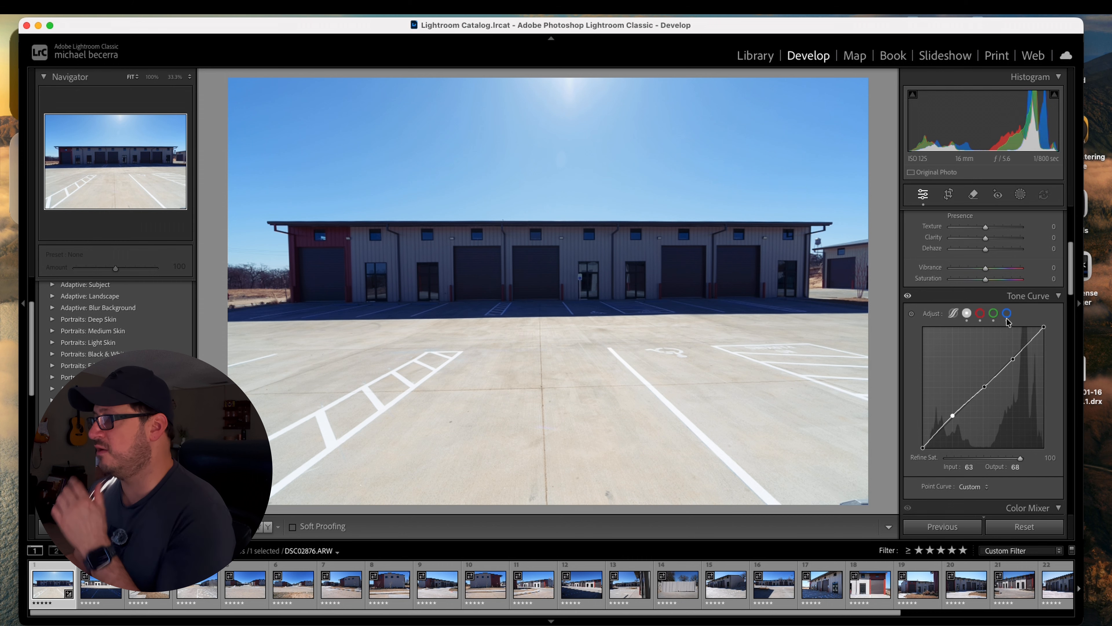
Collapse the Color Mixer and color grade the highlights toward warm orange and the shadows to hue 190, saturation 21.
{"action": "scroll", "coordinate": [1007, 322], "scroll_direction": "down", "scroll_amount": 5}
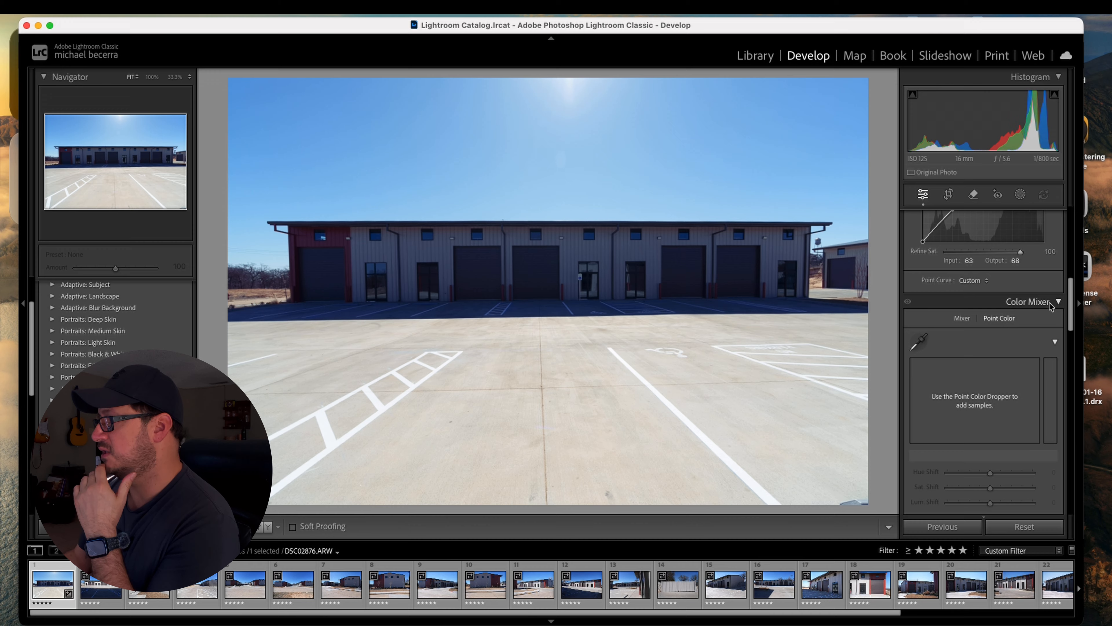
{"action": "left_click", "coordinate": [1050, 304]}
{"action": "scroll", "coordinate": [1051, 305], "scroll_direction": "down", "scroll_amount": 2}
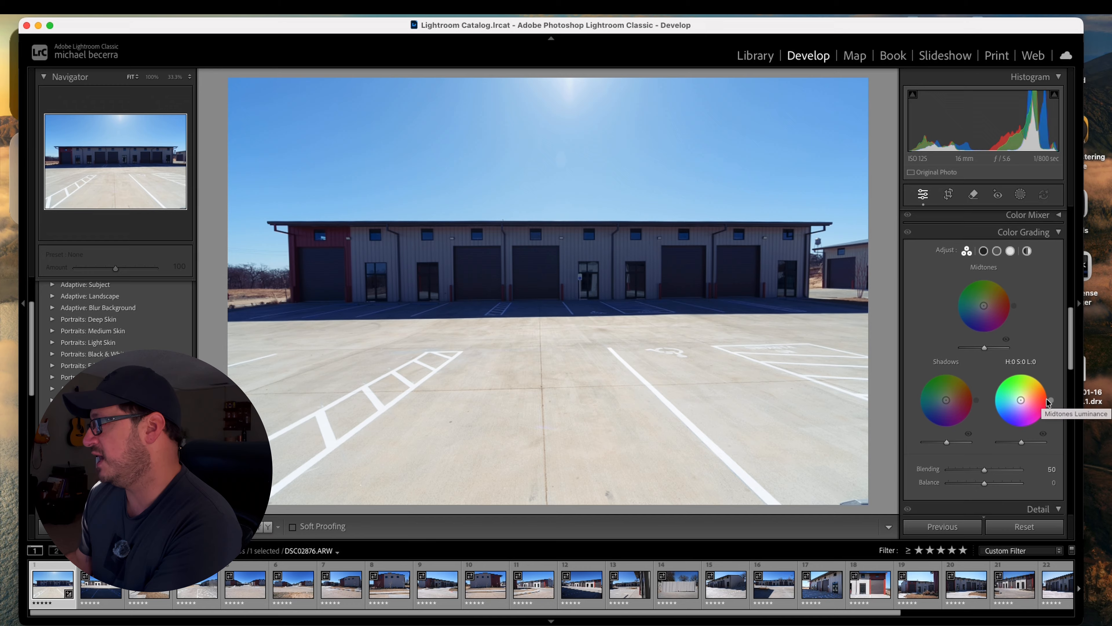
{"action": "left_click_drag", "start_coordinate": [1049, 403], "coordinate": [1025, 397]}
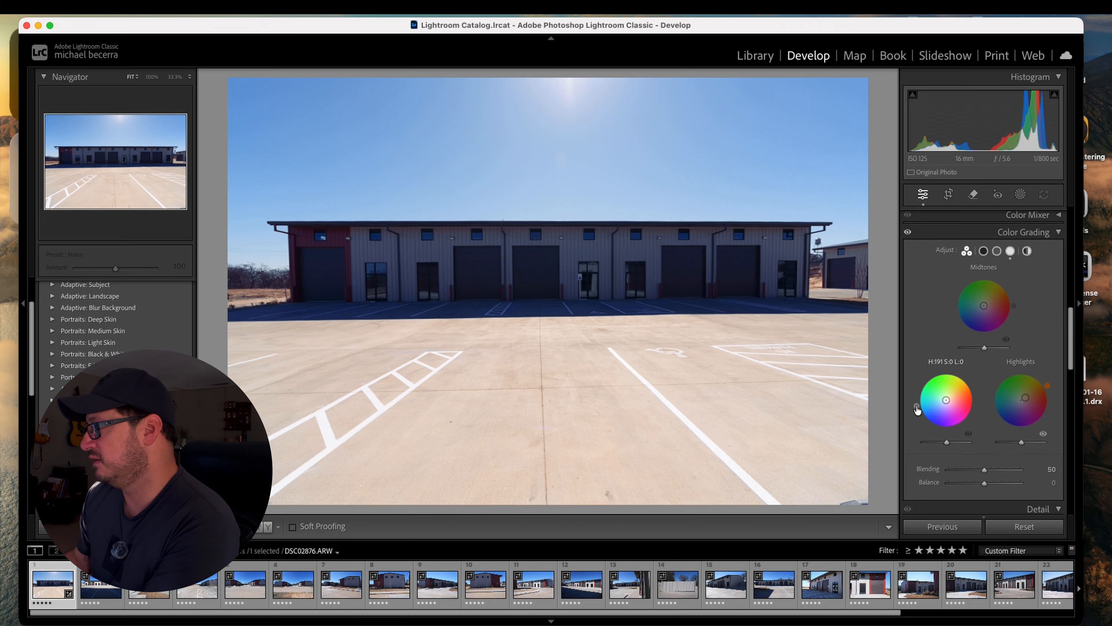
{"action": "left_click_drag", "start_coordinate": [946, 400], "coordinate": [941, 401]}
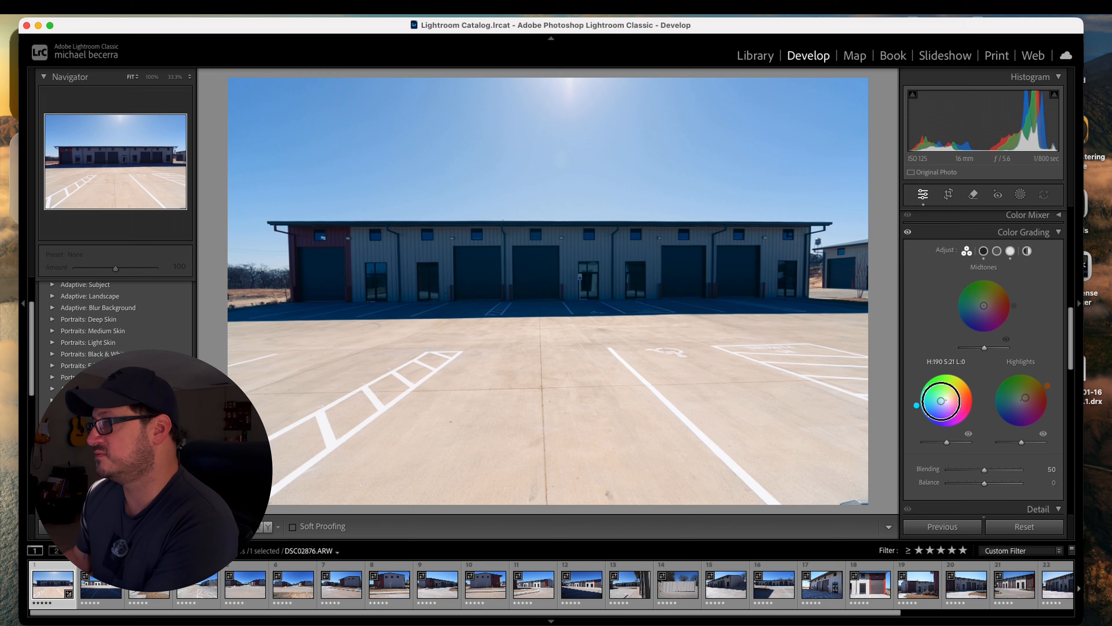
{"action": "left_click_drag", "start_coordinate": [941, 401], "coordinate": [940, 400]}
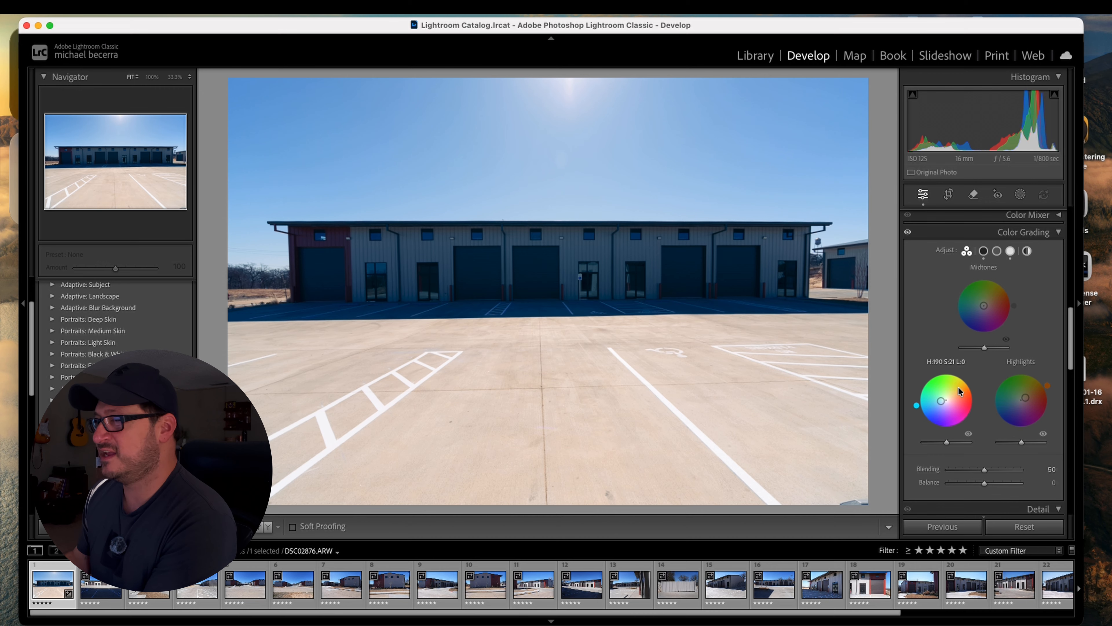
Apply the AR01 preset from the Auto+: Retro group and set its amount to 38.
{"action": "left_click", "coordinate": [52, 388]}
{"action": "scroll", "coordinate": [66, 385], "scroll_direction": "down", "scroll_amount": 2}
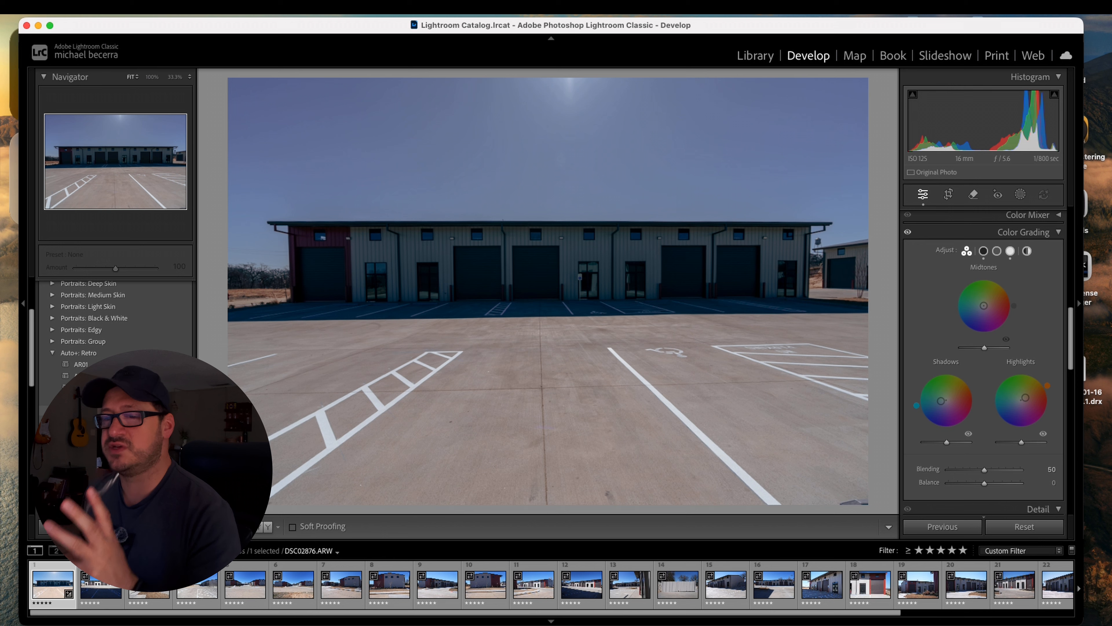
{"action": "left_click", "coordinate": [122, 364]}
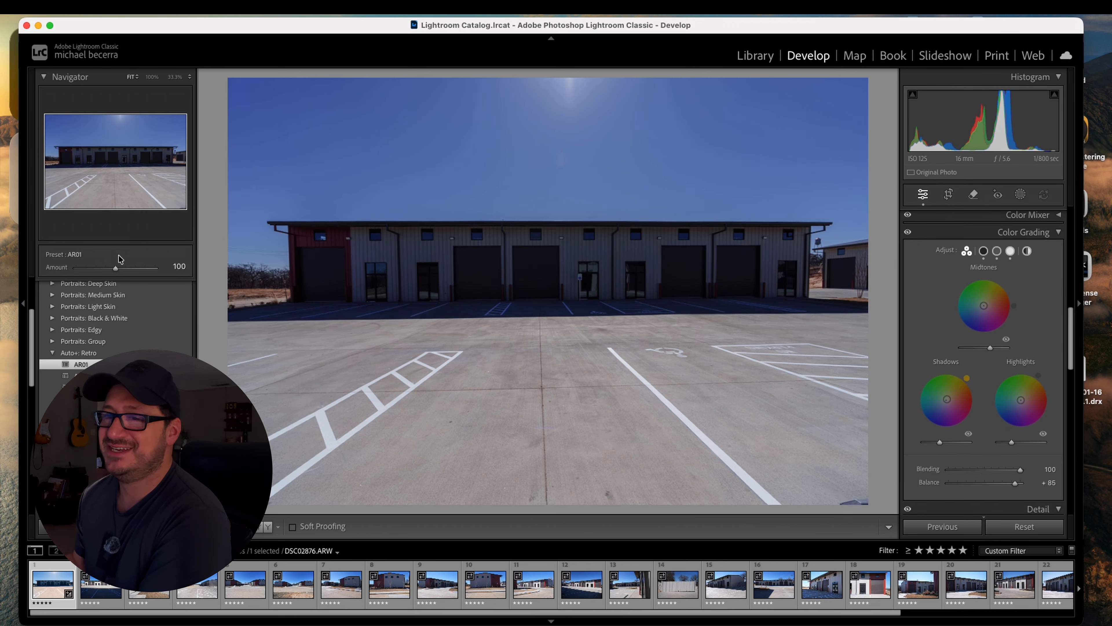
{"action": "left_click_drag", "start_coordinate": [115, 267], "coordinate": [92, 271]}
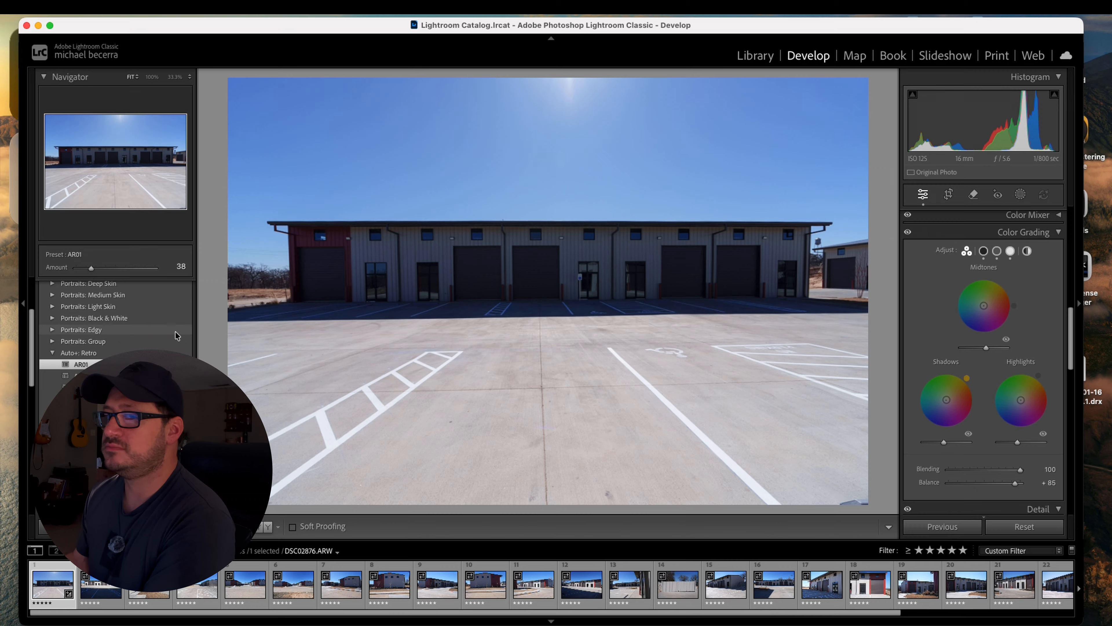
Set the photo's Exposure to -0.05 and bring up the Transform settings.
{"action": "scroll", "coordinate": [955, 236], "scroll_direction": "up", "scroll_amount": 10}
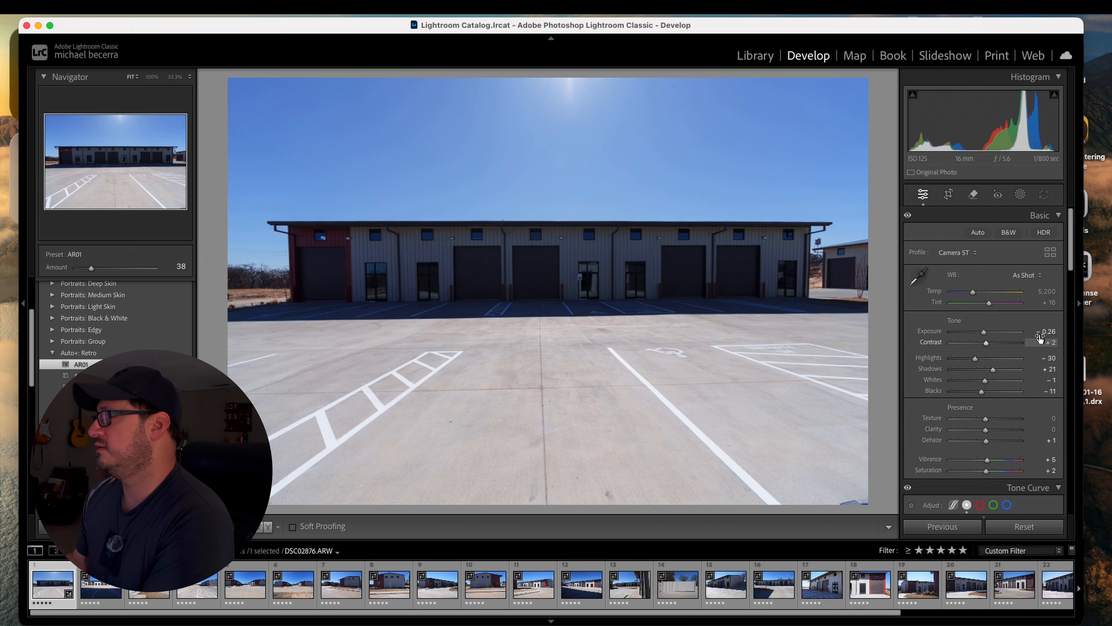
{"action": "left_click_drag", "start_coordinate": [984, 333], "coordinate": [986, 334]}
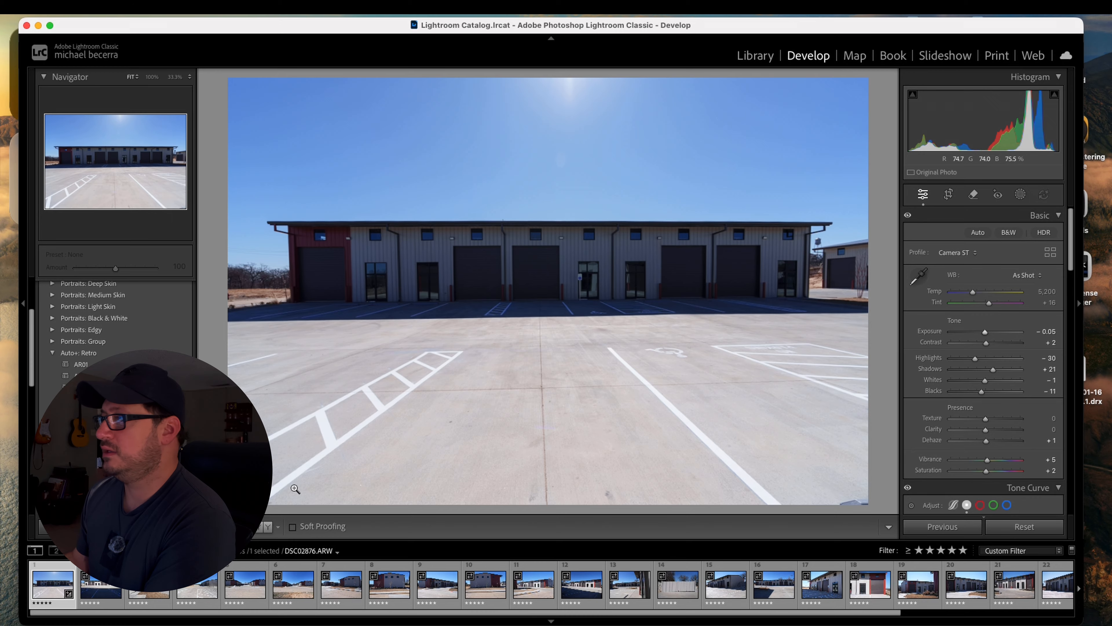
{"action": "scroll", "coordinate": [971, 385], "scroll_direction": "down", "scroll_amount": 15}
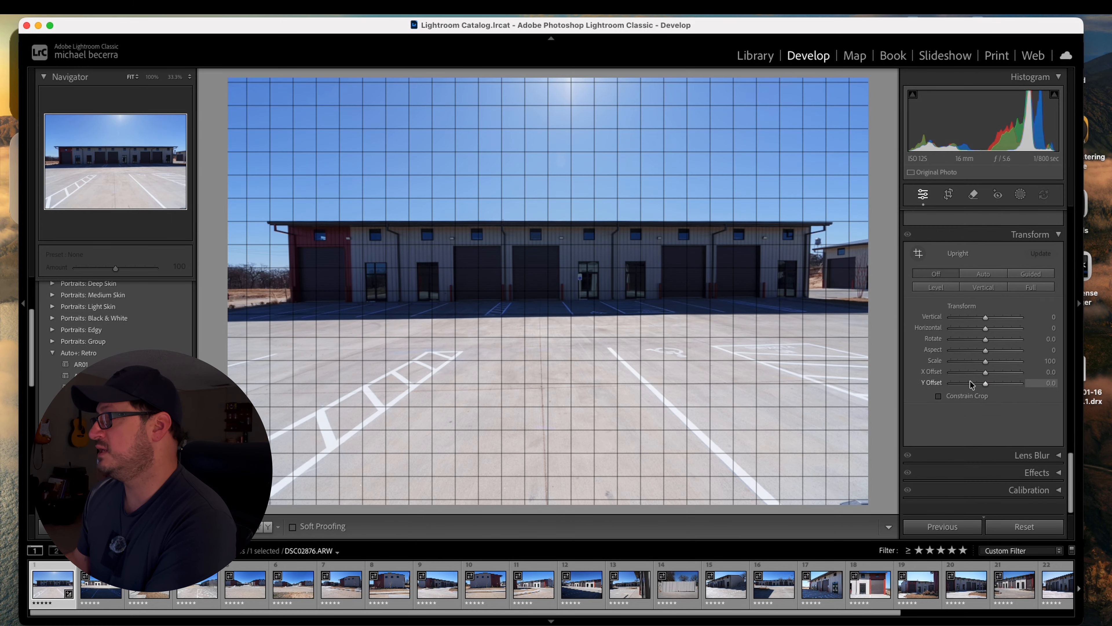
Turn on Remove Chromatic Aberration and toggle the lens profile corrections to compare, leaving them enabled.
{"action": "scroll", "coordinate": [969, 385], "scroll_direction": "up", "scroll_amount": 5}
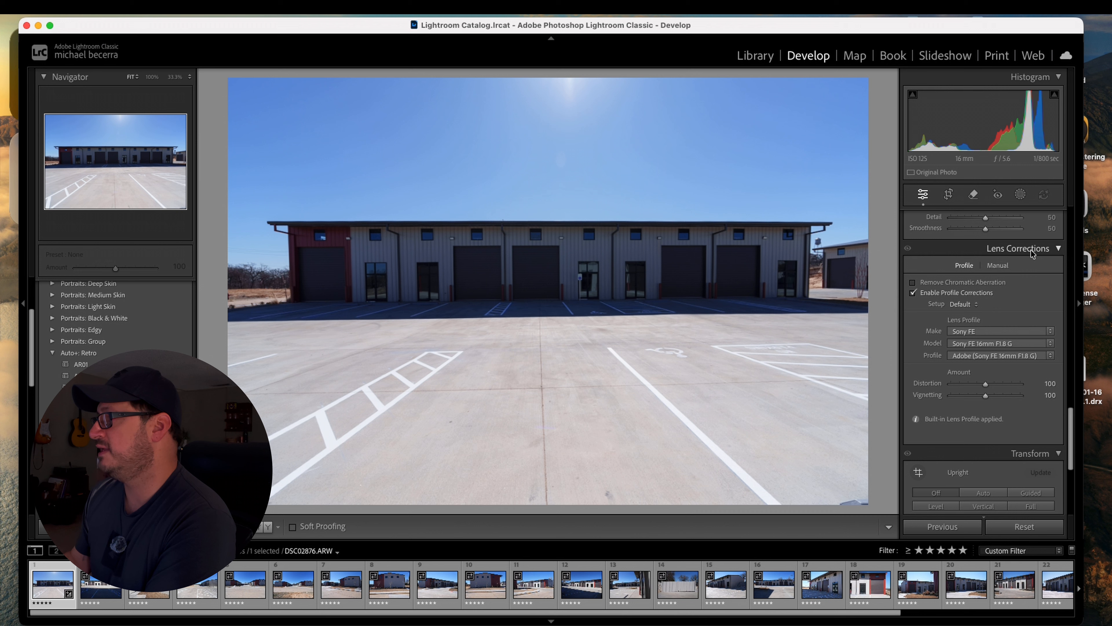
{"action": "left_click", "coordinate": [913, 283]}
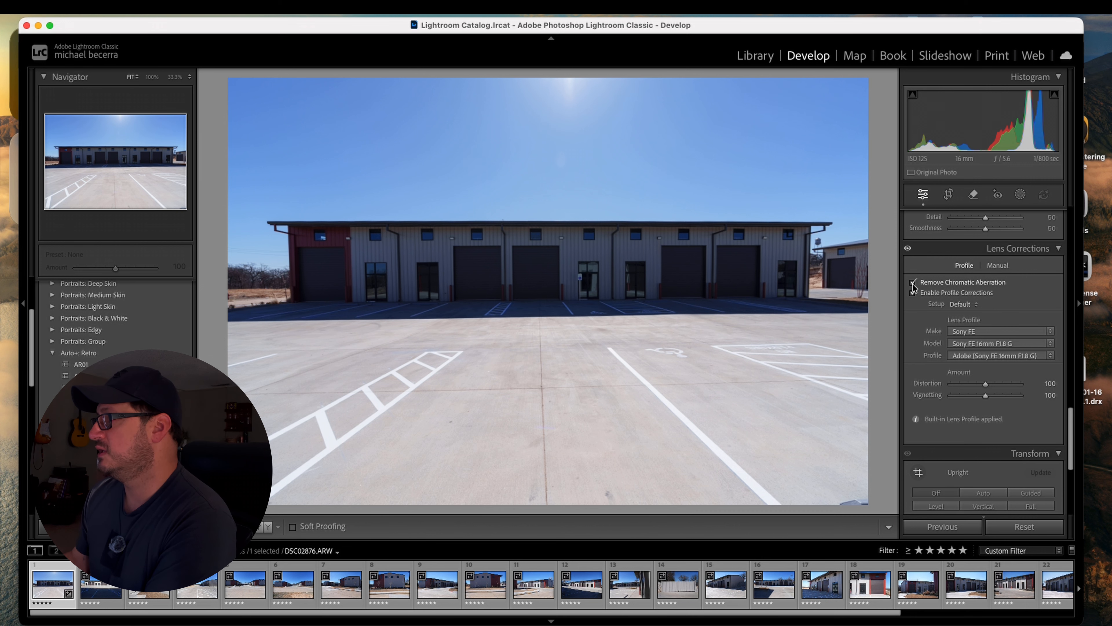
{"action": "left_click", "coordinate": [913, 293]}
{"action": "left_click", "coordinate": [914, 293]}
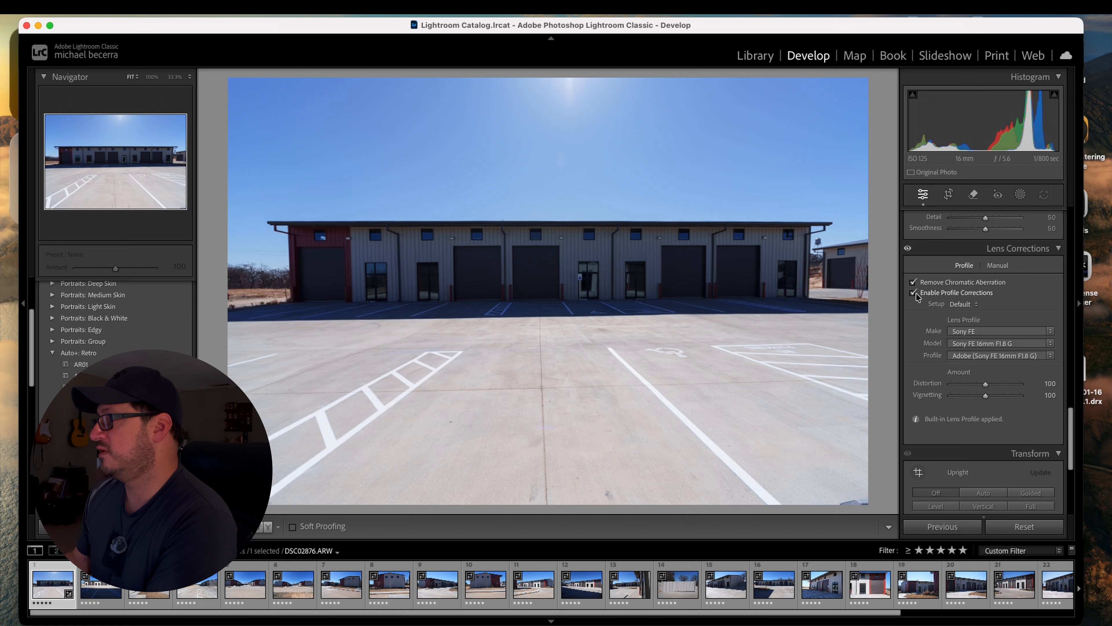
{"action": "left_click", "coordinate": [914, 293]}
{"action": "left_click", "coordinate": [913, 293]}
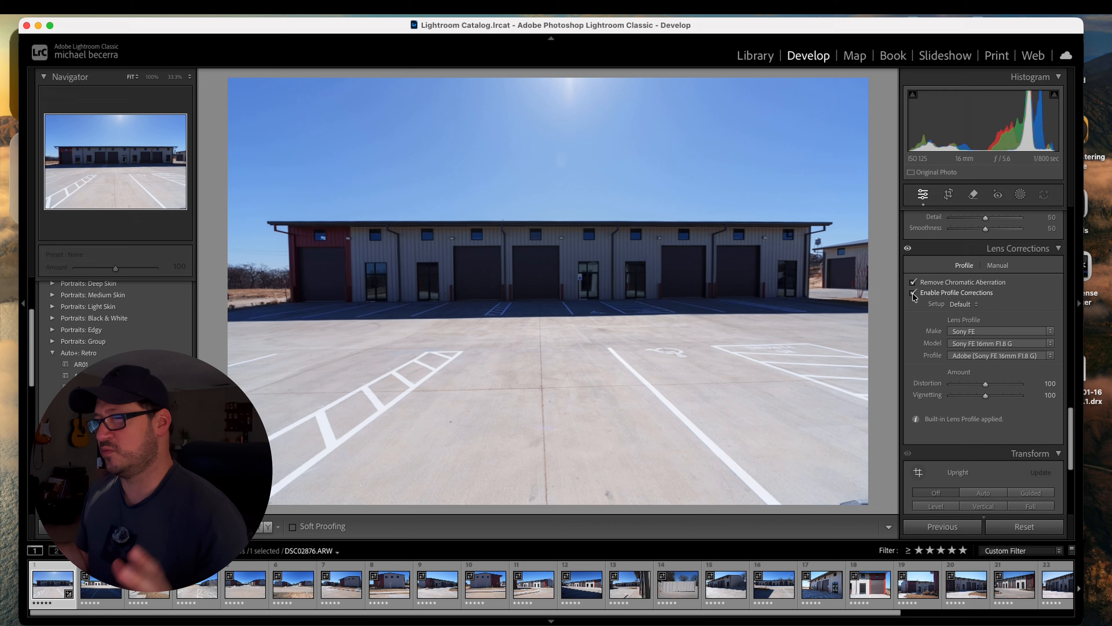
Set the Vertical transform to +10 to straighten the building's perspective.
{"action": "scroll", "coordinate": [963, 320], "scroll_direction": "down", "scroll_amount": 5}
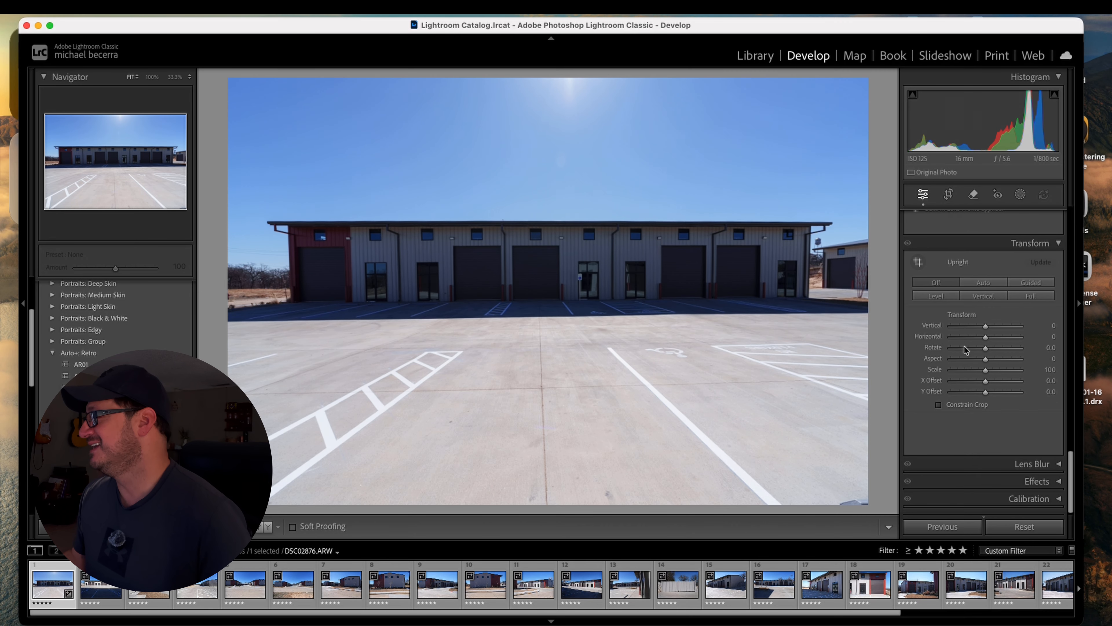
{"action": "left_click", "coordinate": [986, 328]}
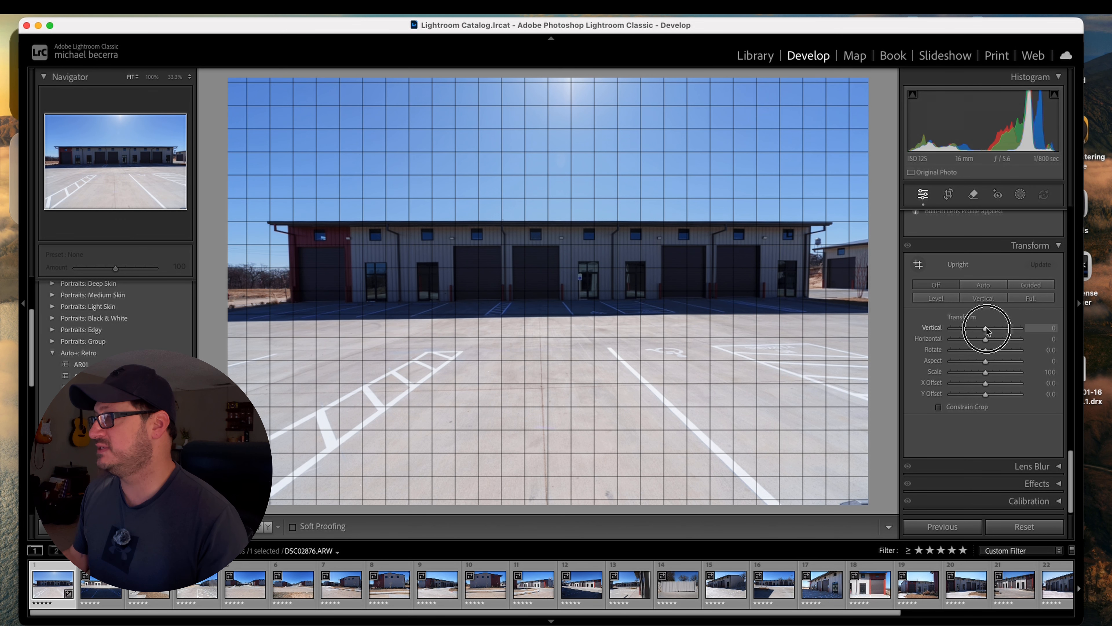
{"action": "left_click_drag", "start_coordinate": [986, 327], "coordinate": [990, 328]}
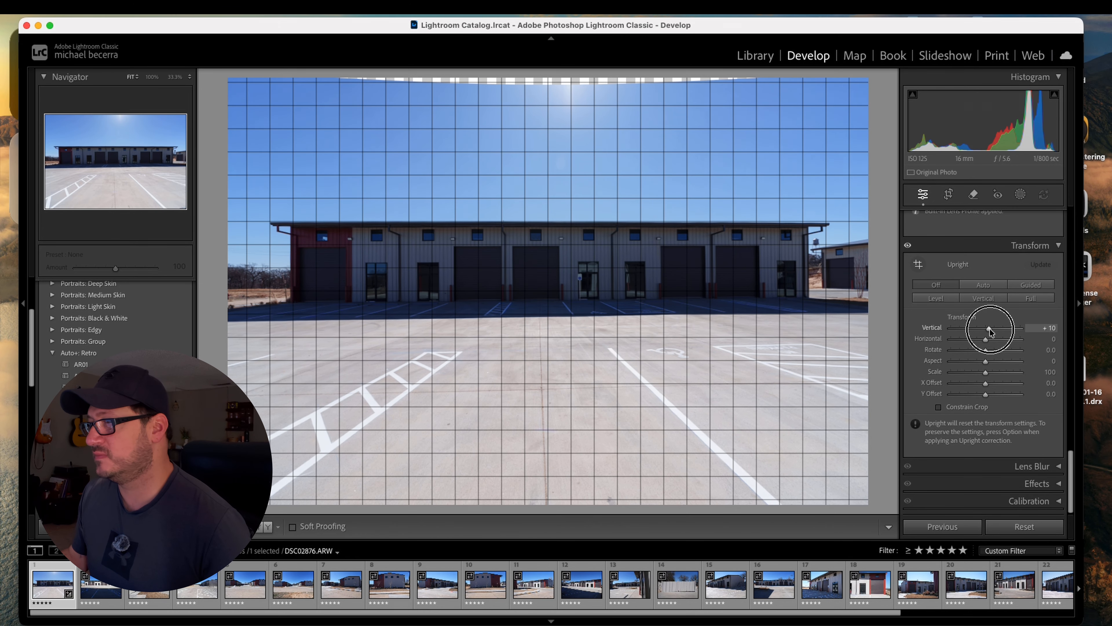
{"action": "left_click_drag", "start_coordinate": [990, 328], "coordinate": [990, 332]}
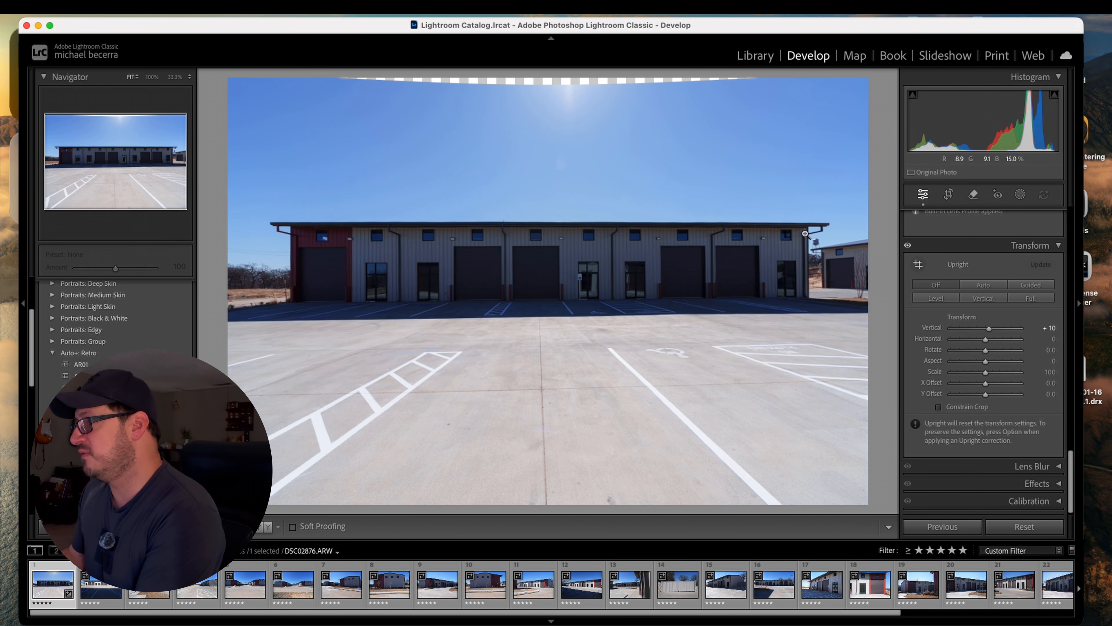
{"action": "left_click_drag", "start_coordinate": [988, 329], "coordinate": [986, 329]}
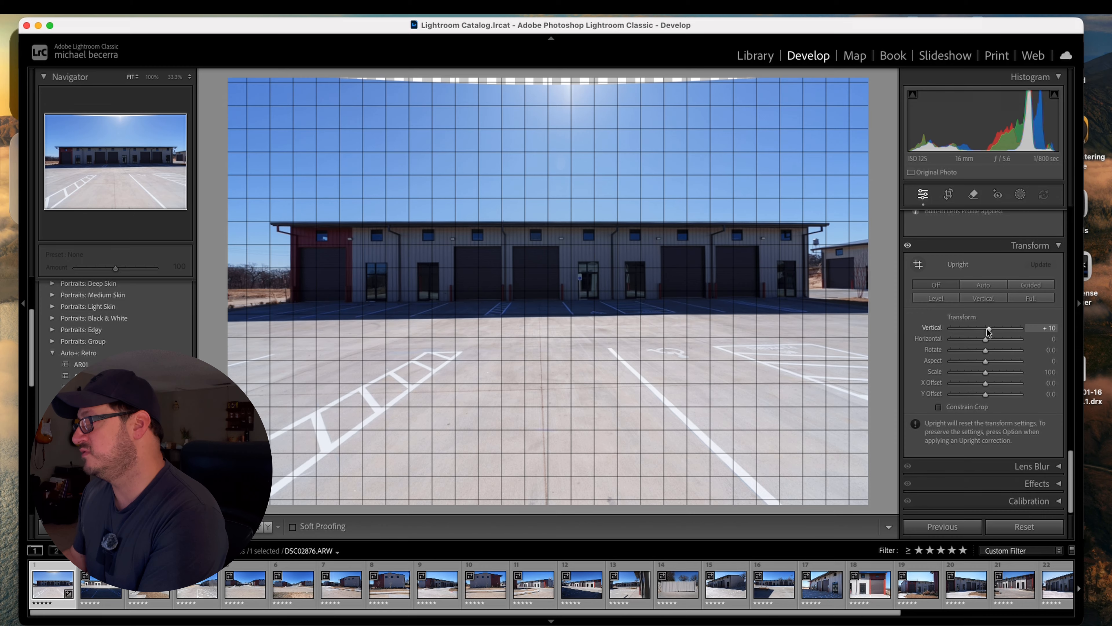
{"action": "left_click_drag", "start_coordinate": [973, 333], "coordinate": [972, 333]}
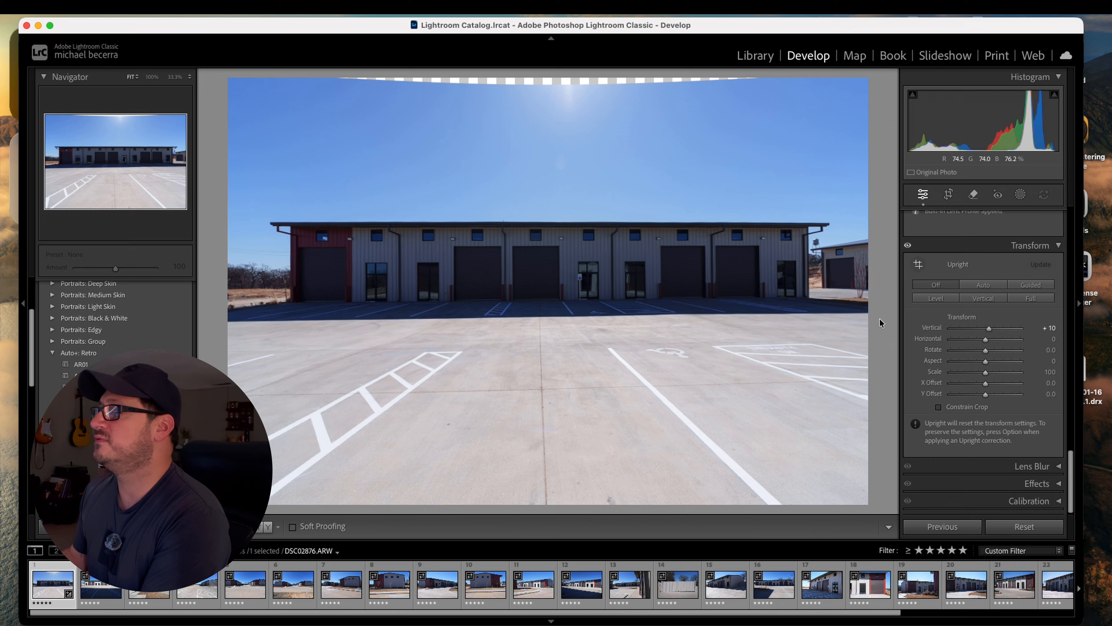
Set the Transform Scale to 104 so the photo fills the blank strip along its upper edge.
{"action": "left_click", "coordinate": [992, 378]}
{"action": "left_click", "coordinate": [985, 374]}
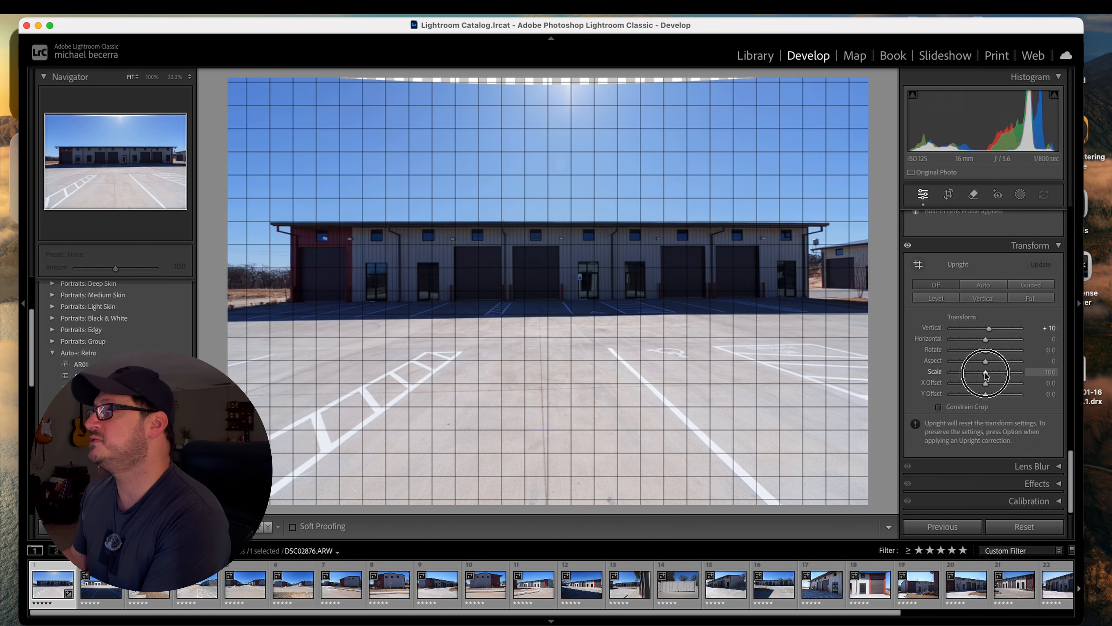
{"action": "left_click_drag", "start_coordinate": [986, 375], "coordinate": [989, 374]}
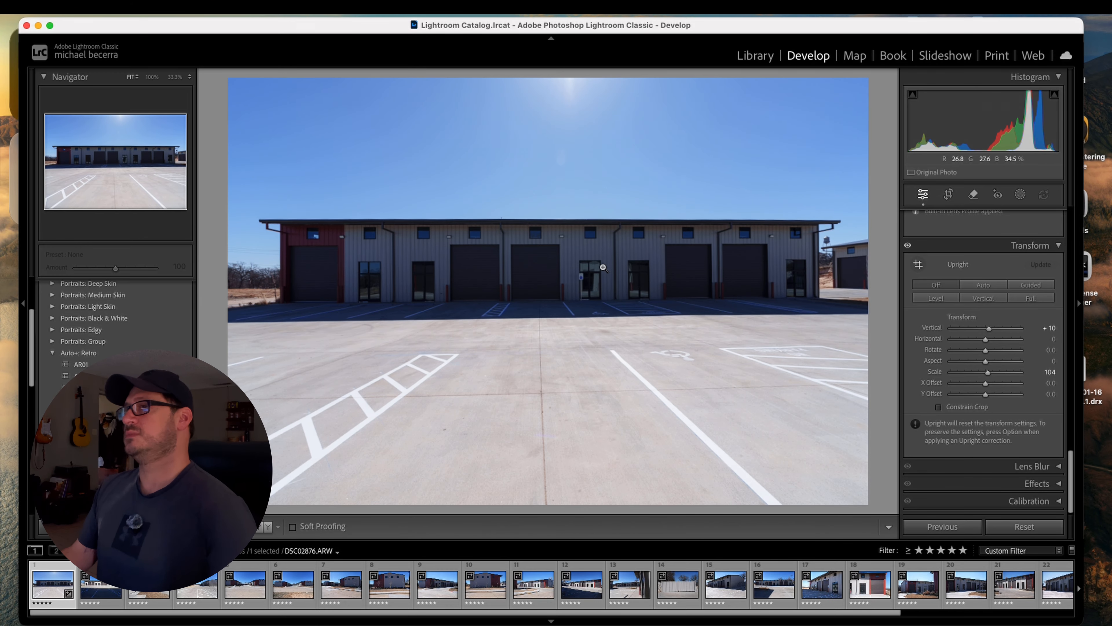
Compare the before and after versions of the photo, checking the building's perspective and overall tone.
{"action": "key", "text": "backslash"}
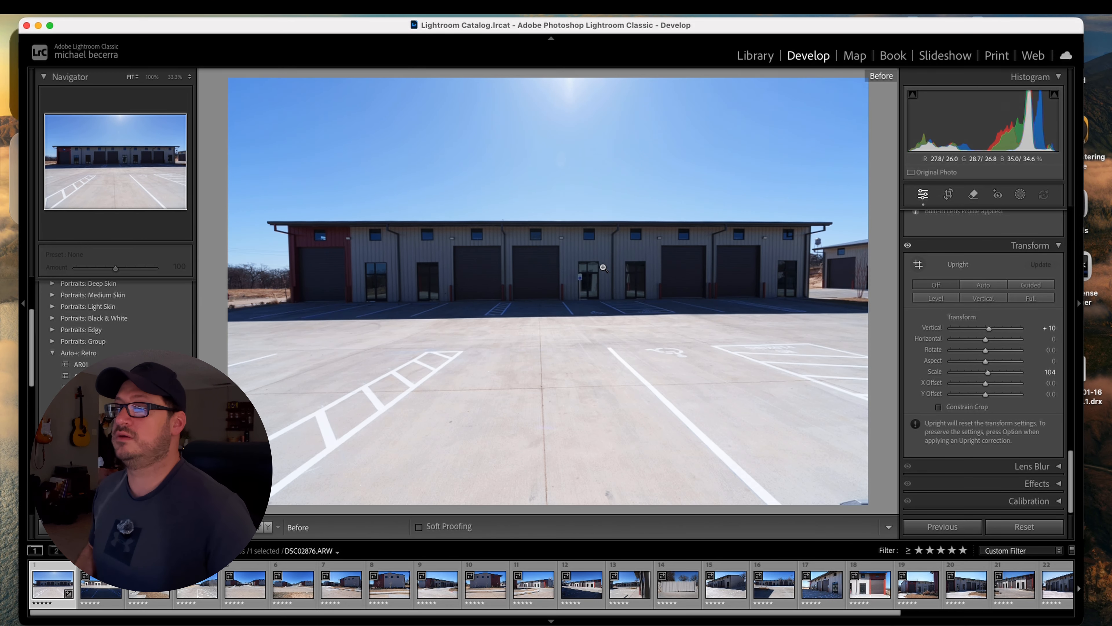
{"action": "key", "text": "backslash"}
{"action": "key", "text": "backslash"}
{"action": "key", "text": "backslash"}
{"action": "key", "text": "backslash"}
{"action": "key", "text": "backslash"}
{"action": "key", "text": "backslash"}
{"action": "key", "text": "backslash"}
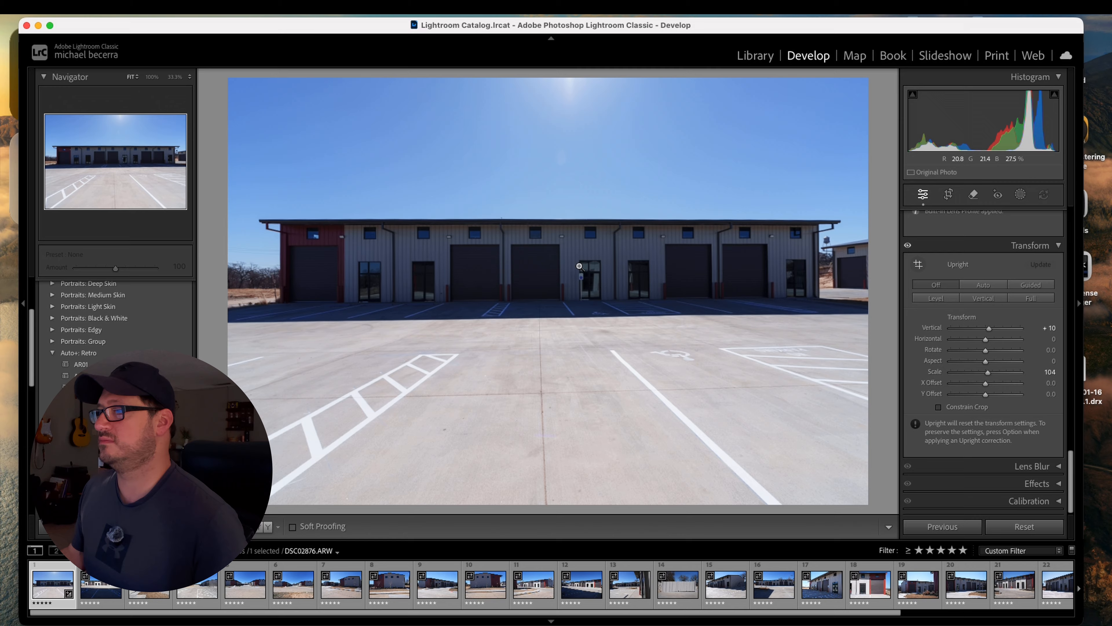
{"action": "left_click", "coordinate": [986, 350]}
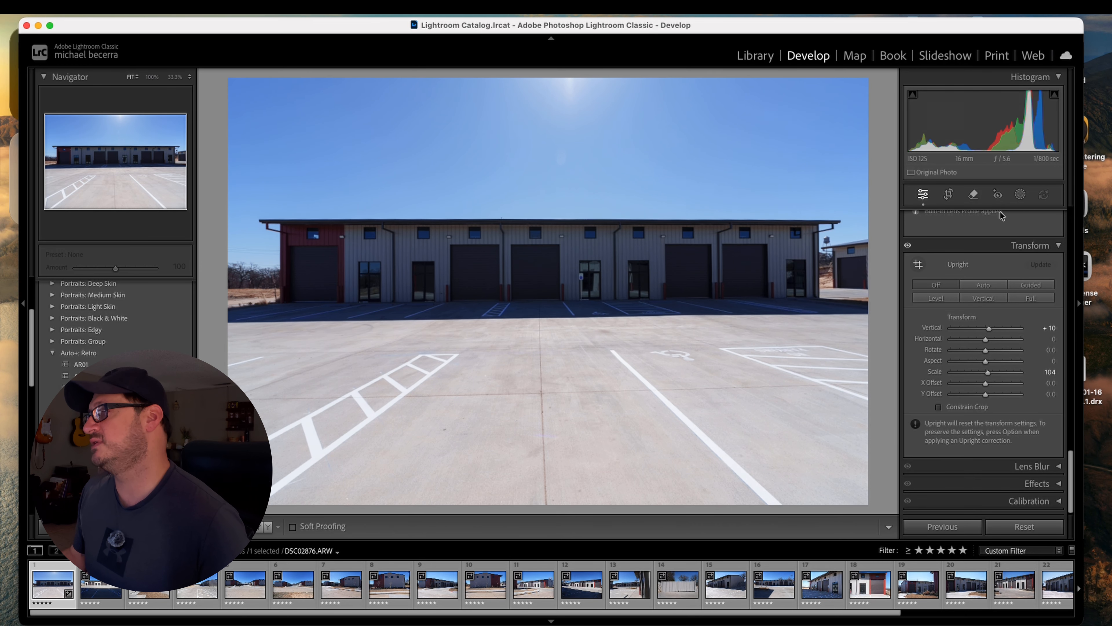
{"action": "scroll", "coordinate": [1021, 330], "scroll_direction": "up", "scroll_amount": 10}
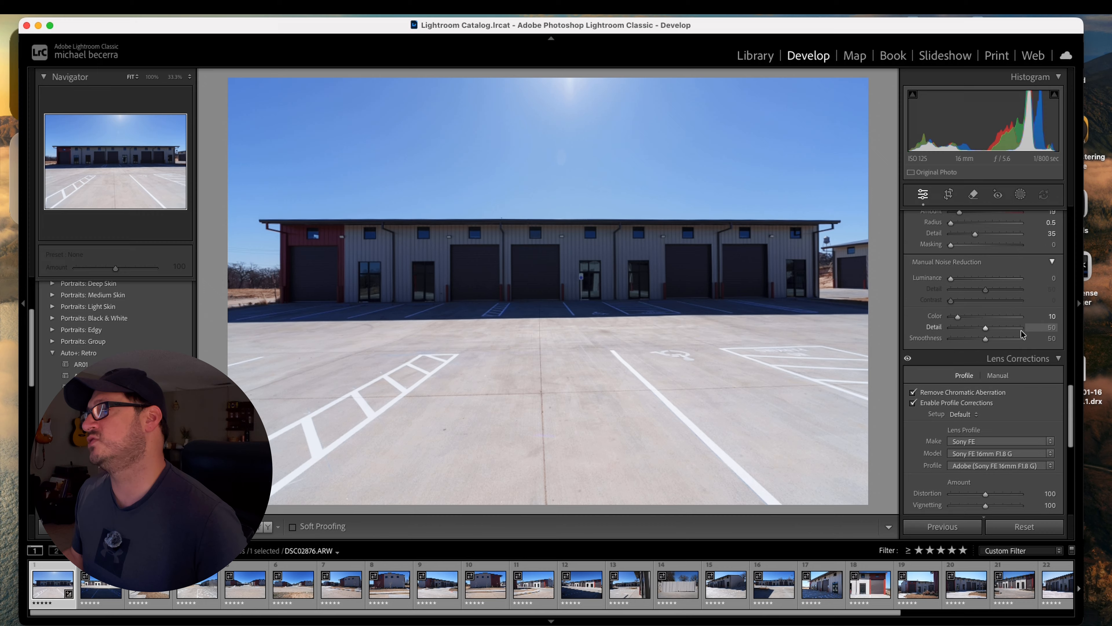
{"action": "scroll", "coordinate": [1021, 331], "scroll_direction": "up", "scroll_amount": 5}
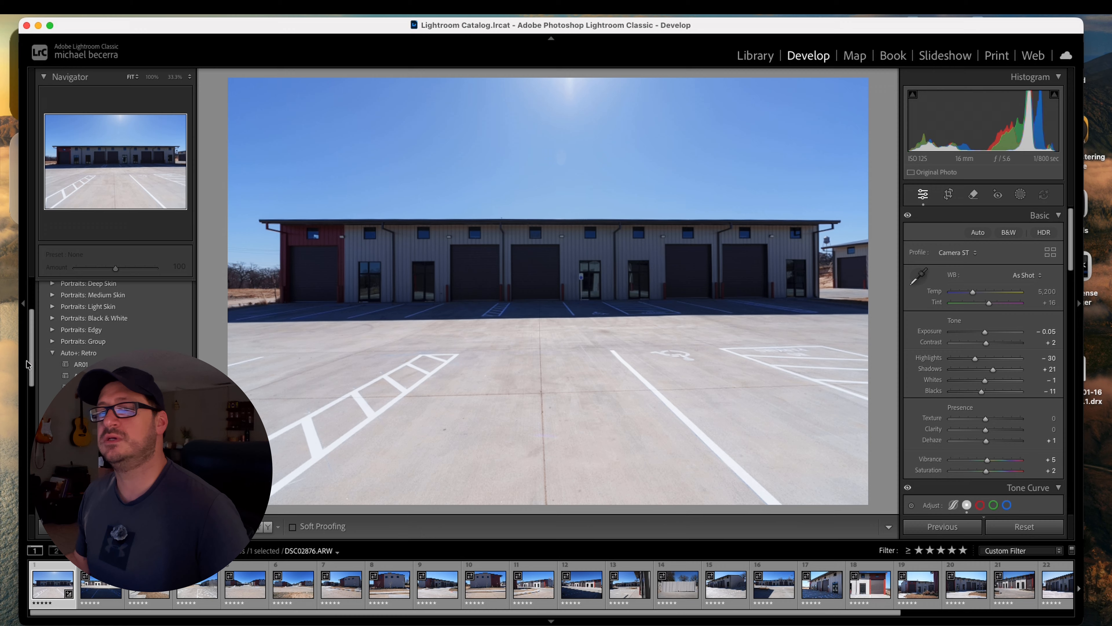
Collapse the Auto+: Retro presets, apply Balance Contrast from the Adaptive: Subject group and compare the photo before and after.
{"action": "left_click", "coordinate": [53, 352]}
{"action": "scroll", "coordinate": [72, 346], "scroll_direction": "up", "scroll_amount": 3}
{"action": "scroll", "coordinate": [72, 346], "scroll_direction": "up", "scroll_amount": 1}
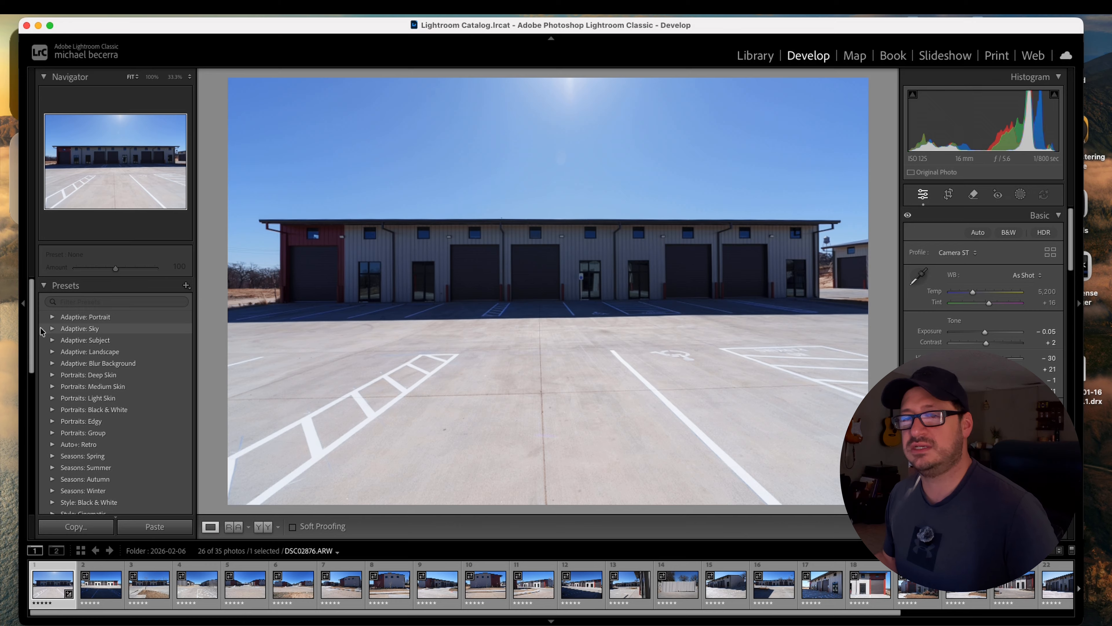
{"action": "left_click", "coordinate": [52, 340]}
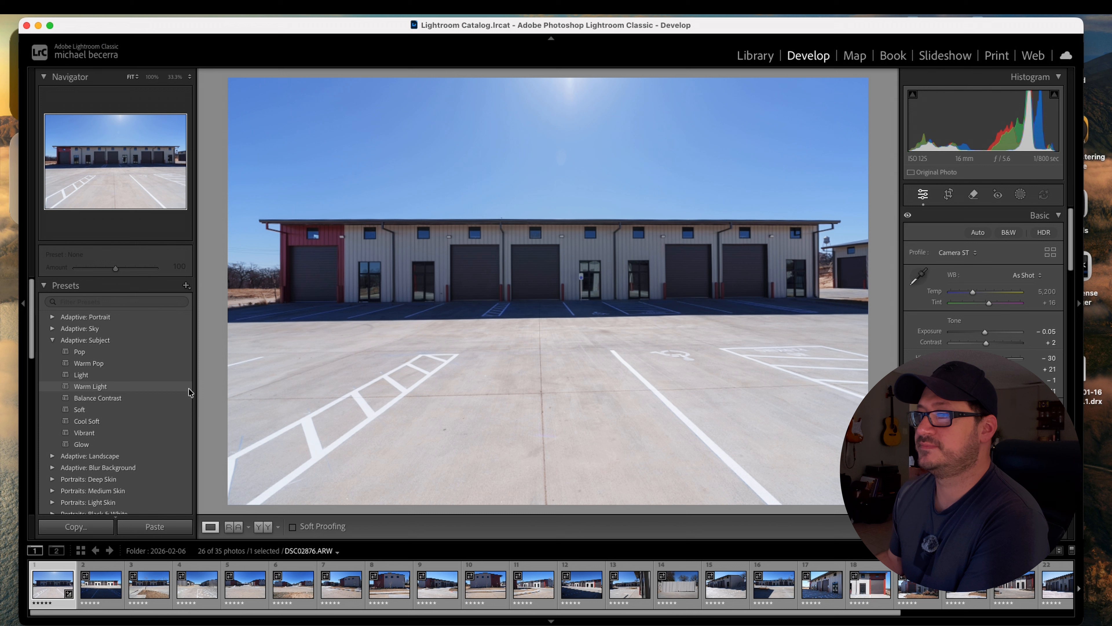
{"action": "left_click", "coordinate": [146, 399]}
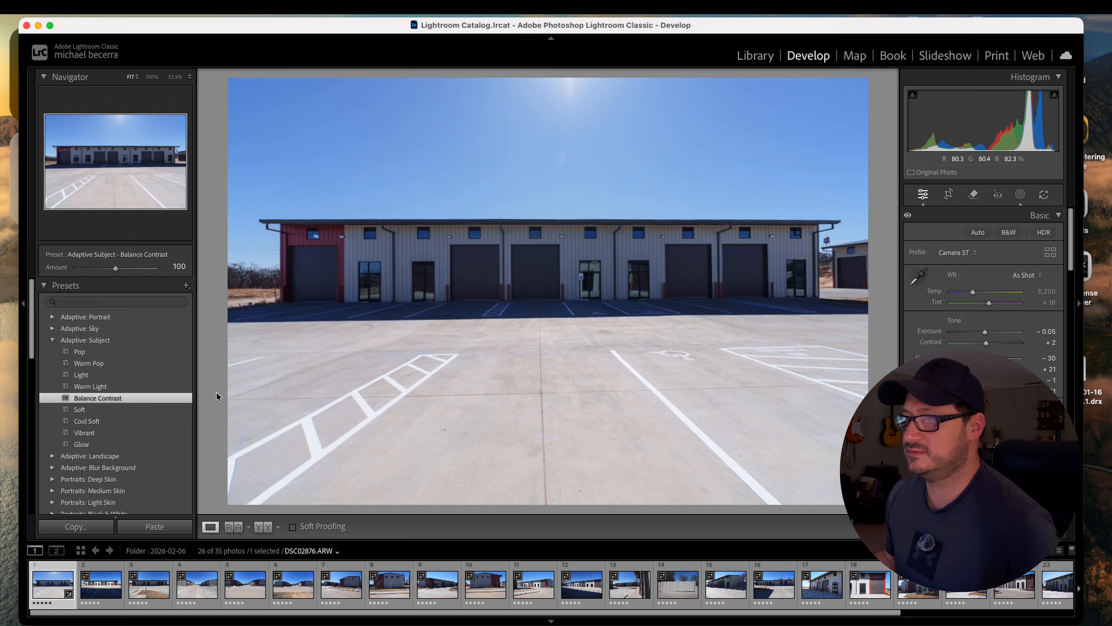
{"action": "key", "text": "backslash"}
{"action": "key", "text": "backslash"}
{"action": "key", "text": "backslash"}
{"action": "key", "text": "backslash"}
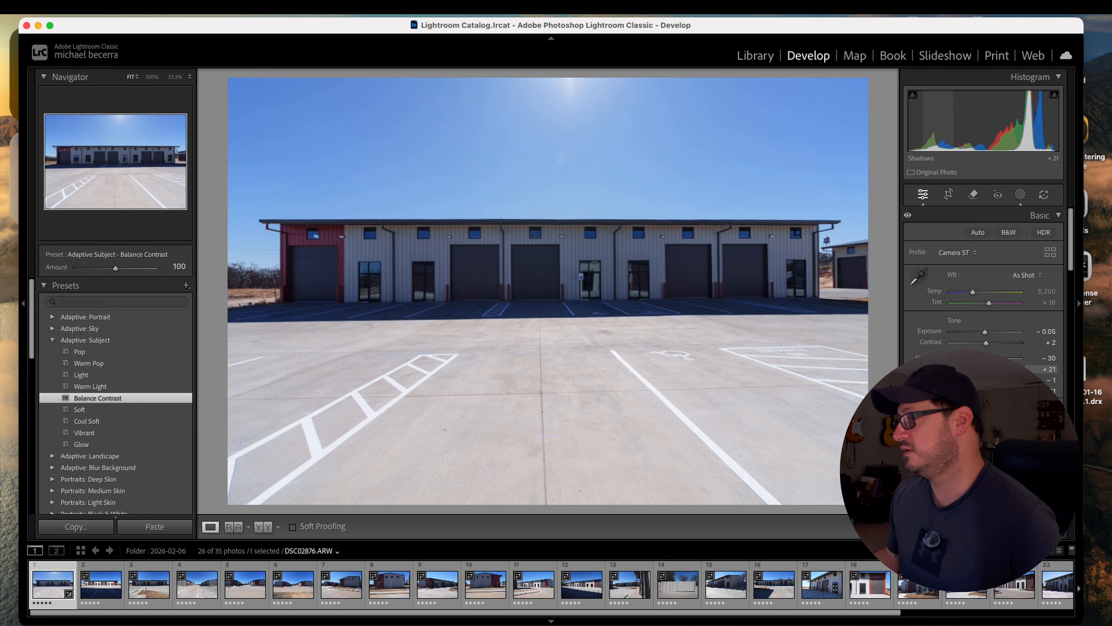
Raise the Shadows of the Balance Contrast mask to 47 and leave masking.
{"action": "left_click", "coordinate": [1020, 194]}
{"action": "left_click", "coordinate": [788, 117]}
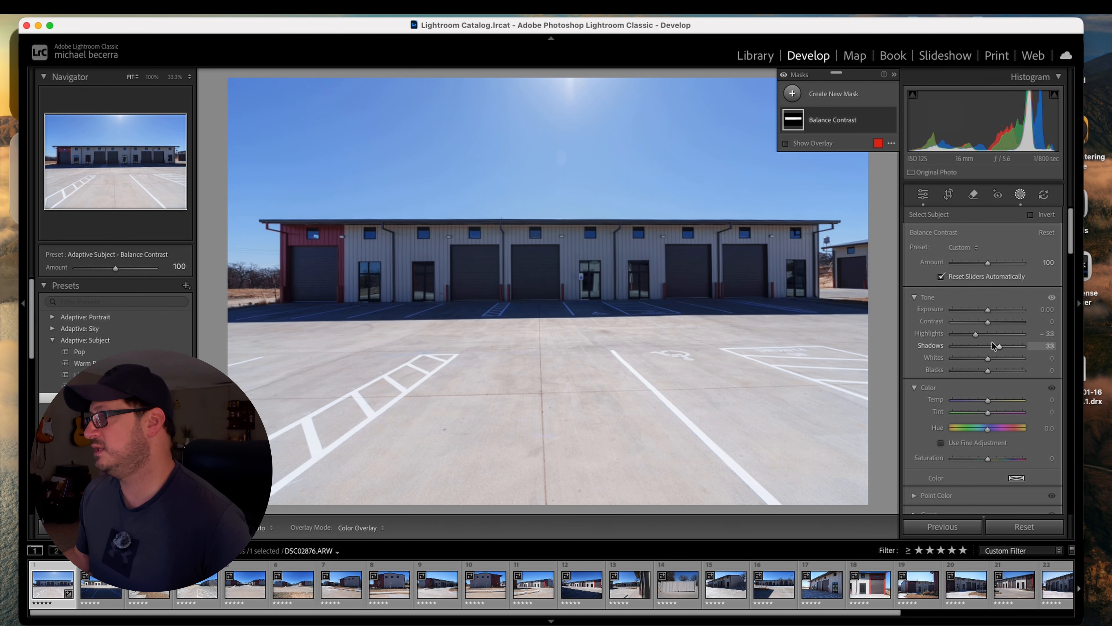
{"action": "left_click_drag", "start_coordinate": [1000, 349], "coordinate": [1003, 346]}
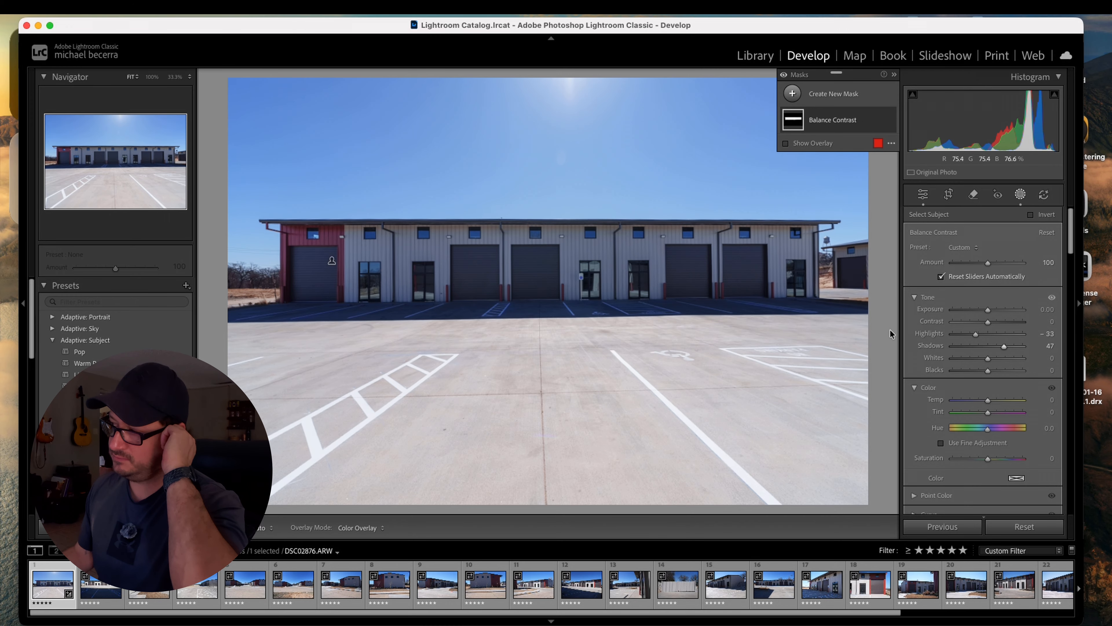
{"action": "key", "text": "Escape"}
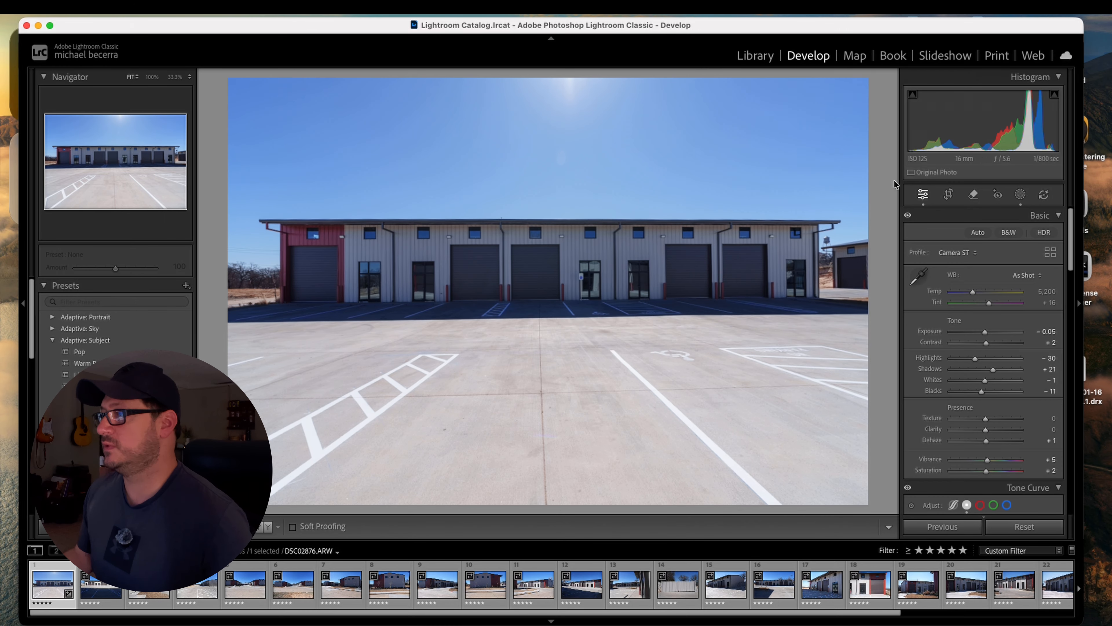
Add a linear gradient mask over the pavement, from the photo's lower edge up to the building, with Exposure at -1.76.
{"action": "left_click", "coordinate": [1021, 195]}
{"action": "left_click", "coordinate": [792, 94]}
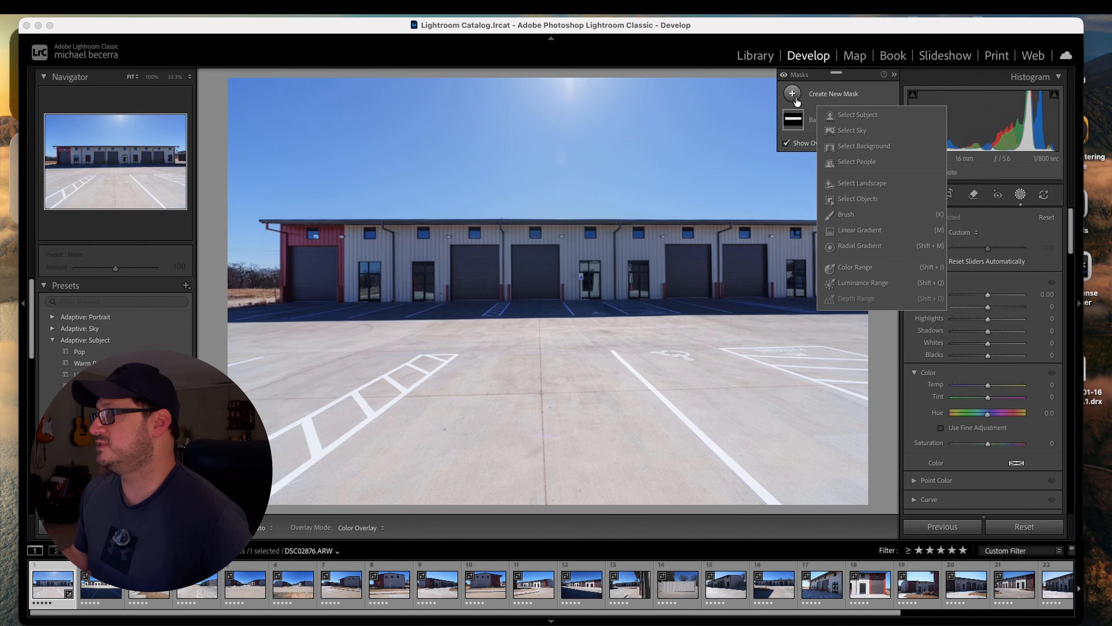
{"action": "left_click", "coordinate": [858, 230]}
{"action": "left_click_drag", "start_coordinate": [556, 494], "coordinate": [559, 300]}
{"action": "left_click_drag", "start_coordinate": [987, 309], "coordinate": [970, 315]}
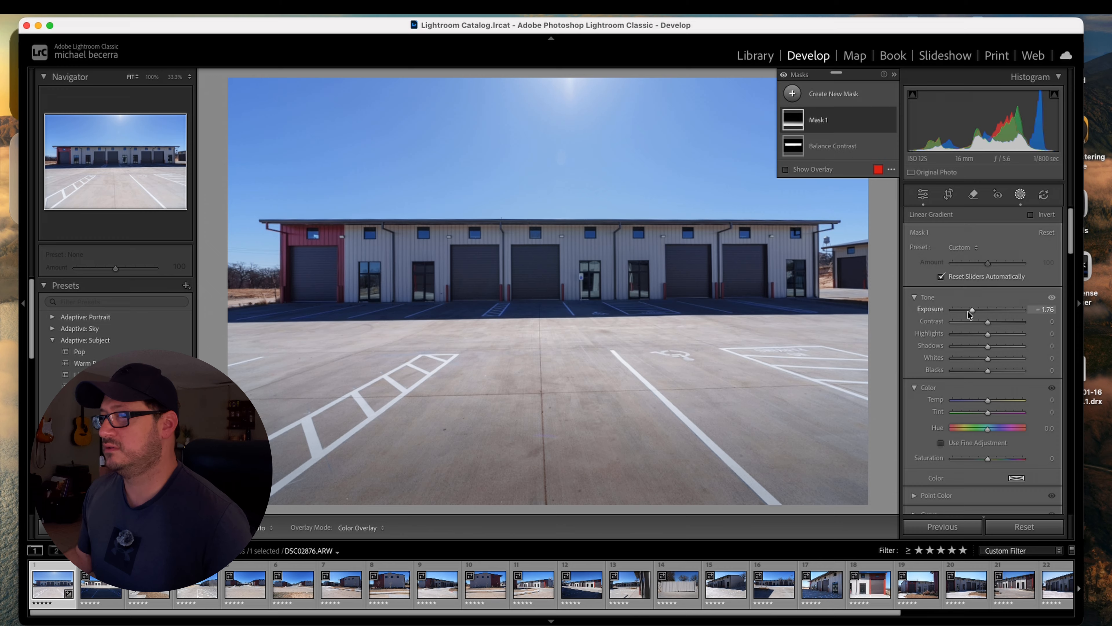
Add a second linear gradient mask from the top of the sky down to the building, set its Exposure to -0.47 and leave masking.
{"action": "left_click", "coordinate": [791, 94]}
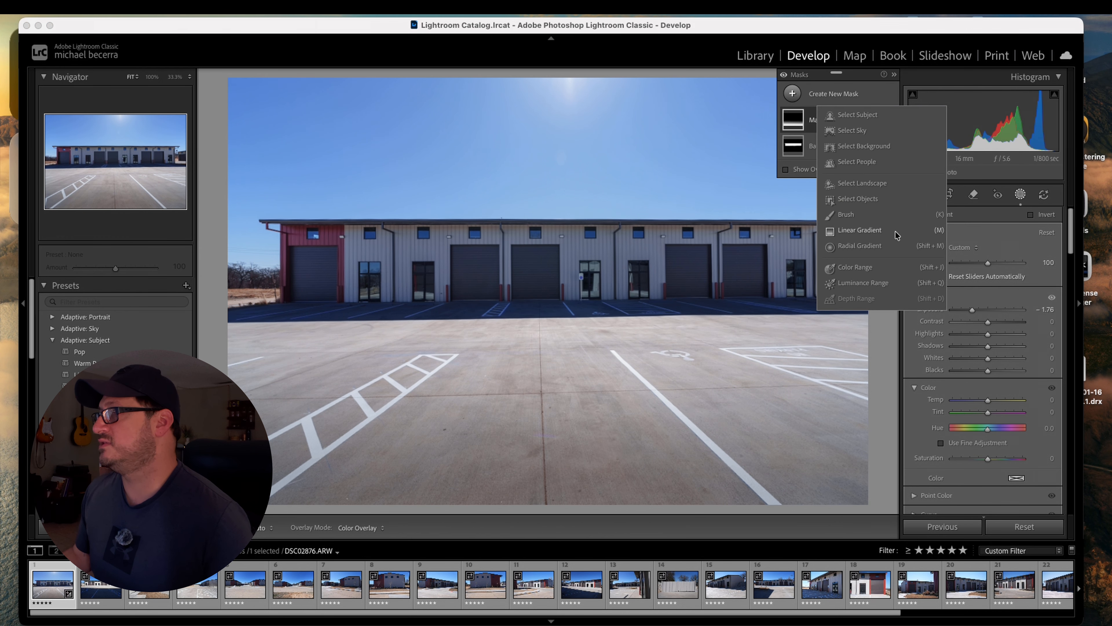
{"action": "left_click", "coordinate": [859, 230]}
{"action": "left_click_drag", "start_coordinate": [546, 84], "coordinate": [542, 287]}
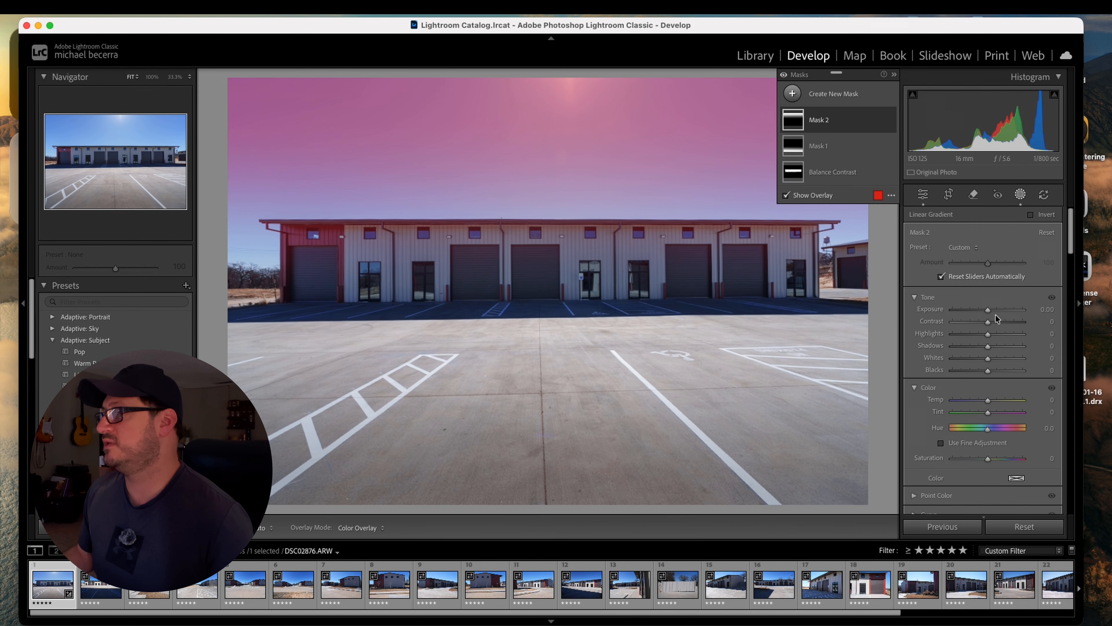
{"action": "left_click_drag", "start_coordinate": [988, 310], "coordinate": [984, 311]}
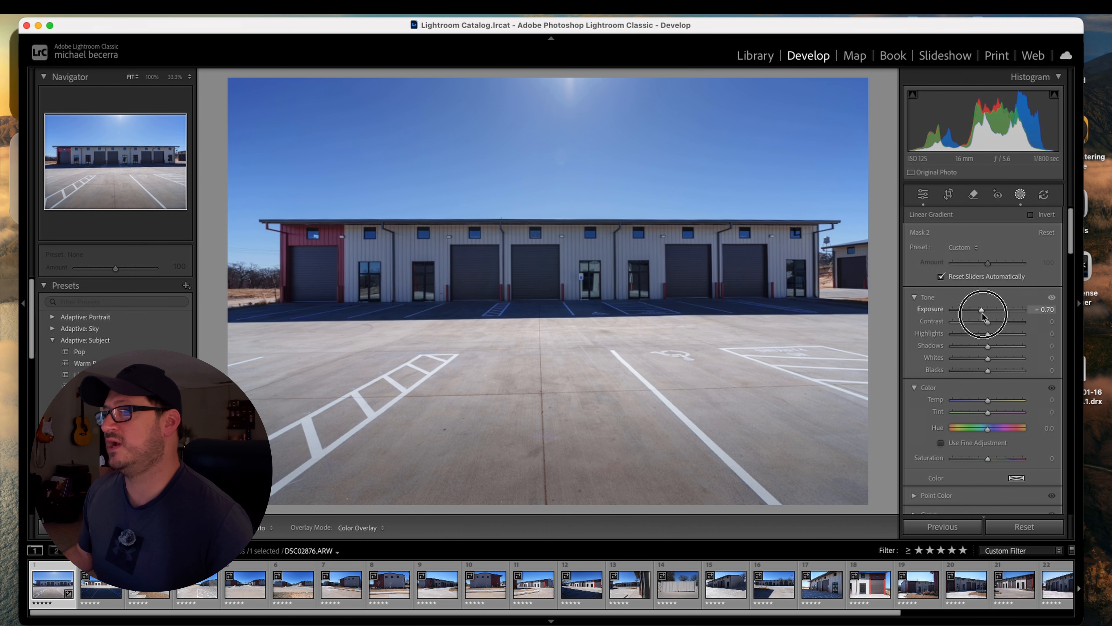
{"action": "left_click_drag", "start_coordinate": [981, 312], "coordinate": [985, 312]}
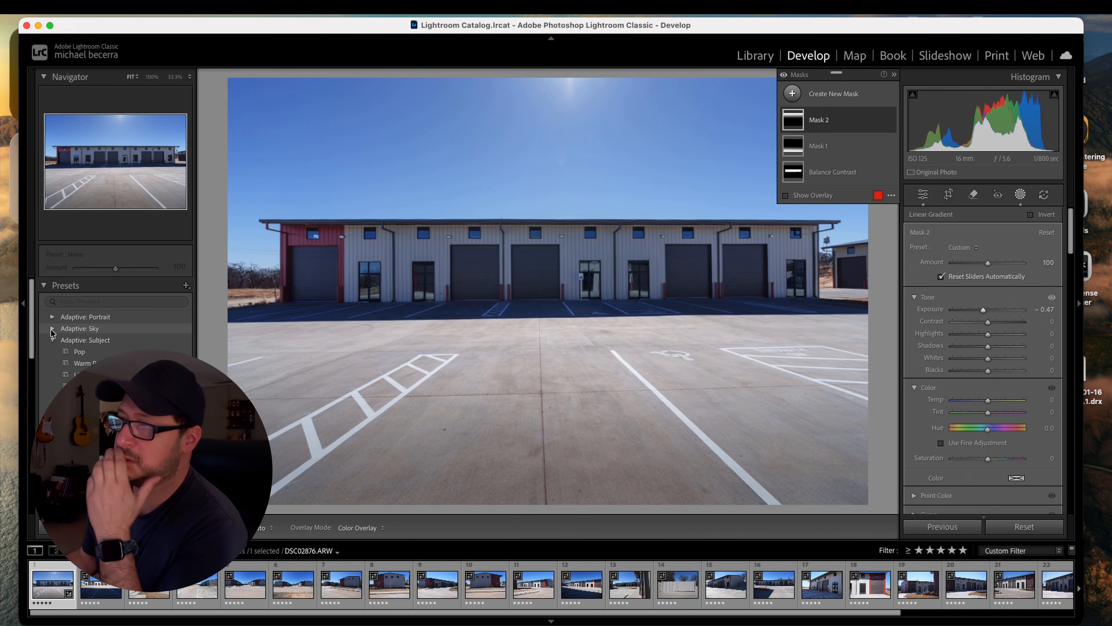
{"action": "key", "text": "shift+w"}
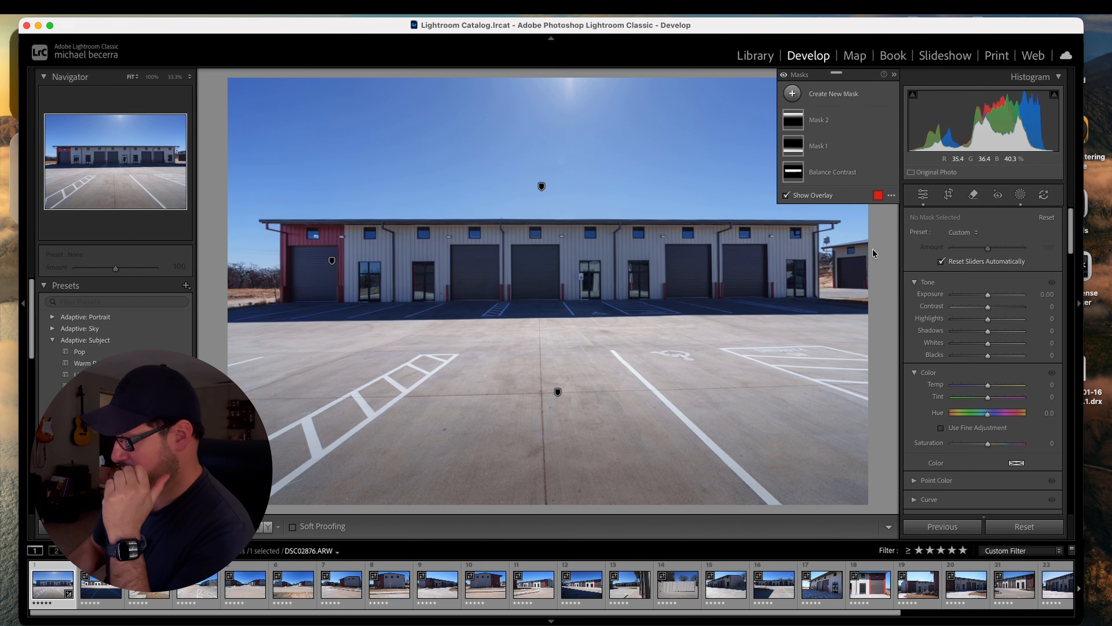
Compare the masked edit with the original photo, checking the sky, building and pavement.
{"action": "key", "text": "backslash"}
{"action": "key", "text": "backslash"}
{"action": "key", "text": "backslash"}
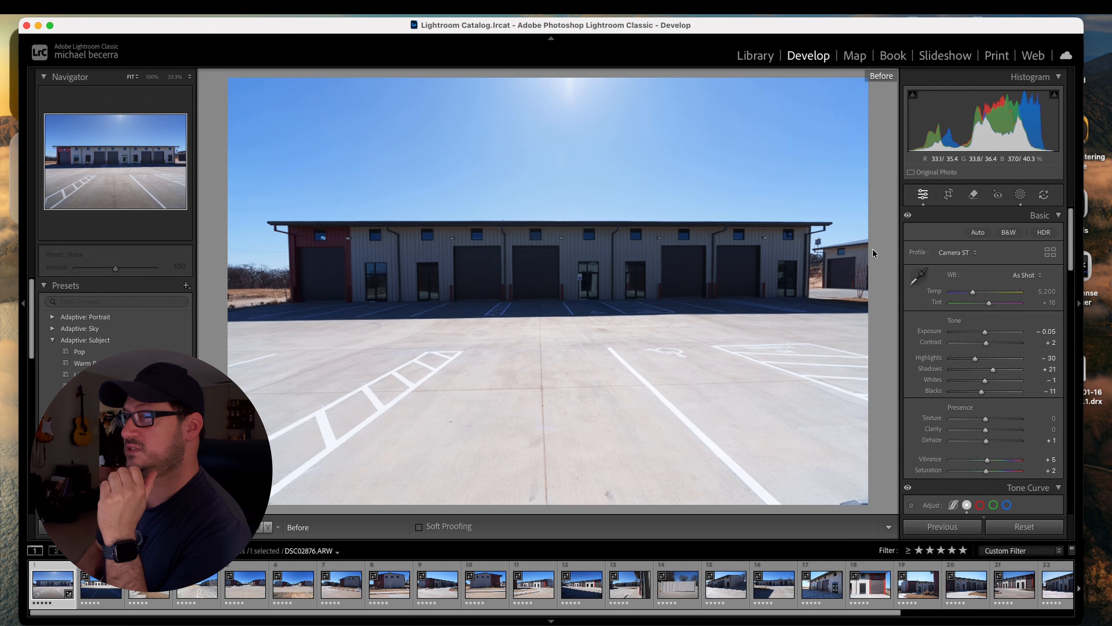
{"action": "key", "text": "backslash"}
{"action": "key", "text": "backslash"}
{"action": "key", "text": "backslash"}
{"action": "key", "text": "backslash"}
{"action": "key", "text": "backslash"}
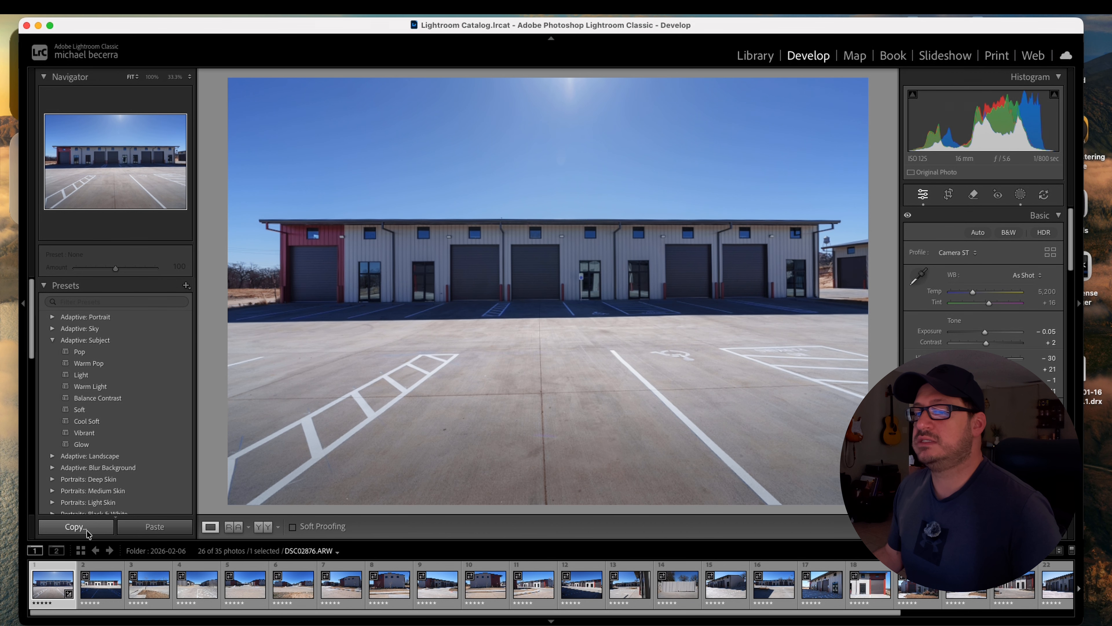
Copy DSC02876's develop settings with Treatment & Profile, Basic, Curve, Color Mixer, Color Grading and Lens Corrections included, leaving Transform and Masking out.
{"action": "left_click", "coordinate": [88, 527]}
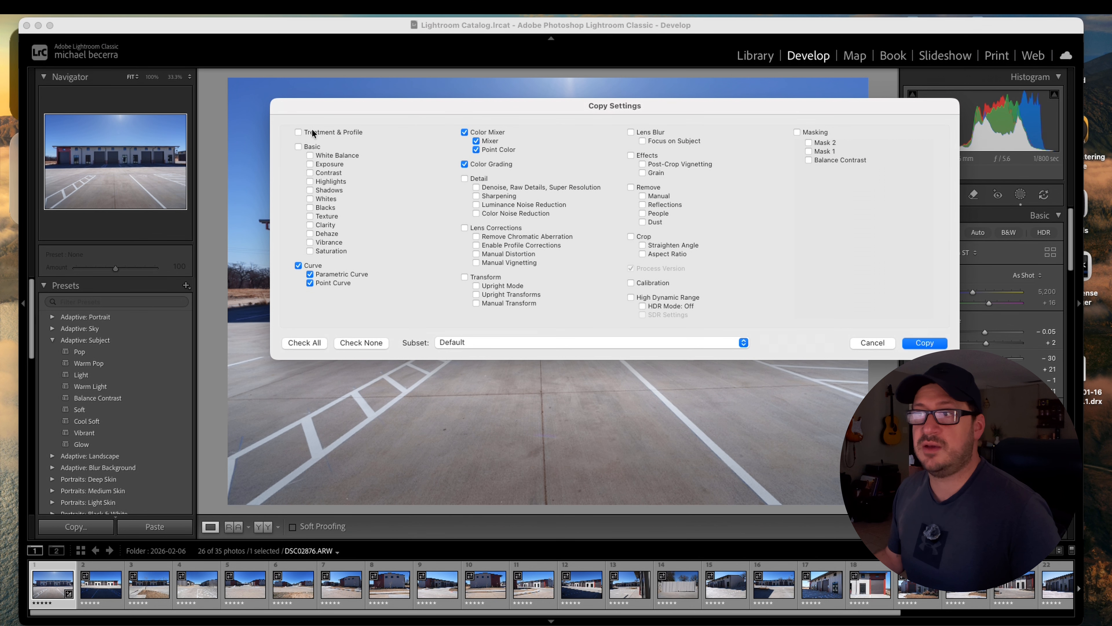
{"action": "left_click", "coordinate": [300, 133]}
{"action": "left_click", "coordinate": [299, 146]}
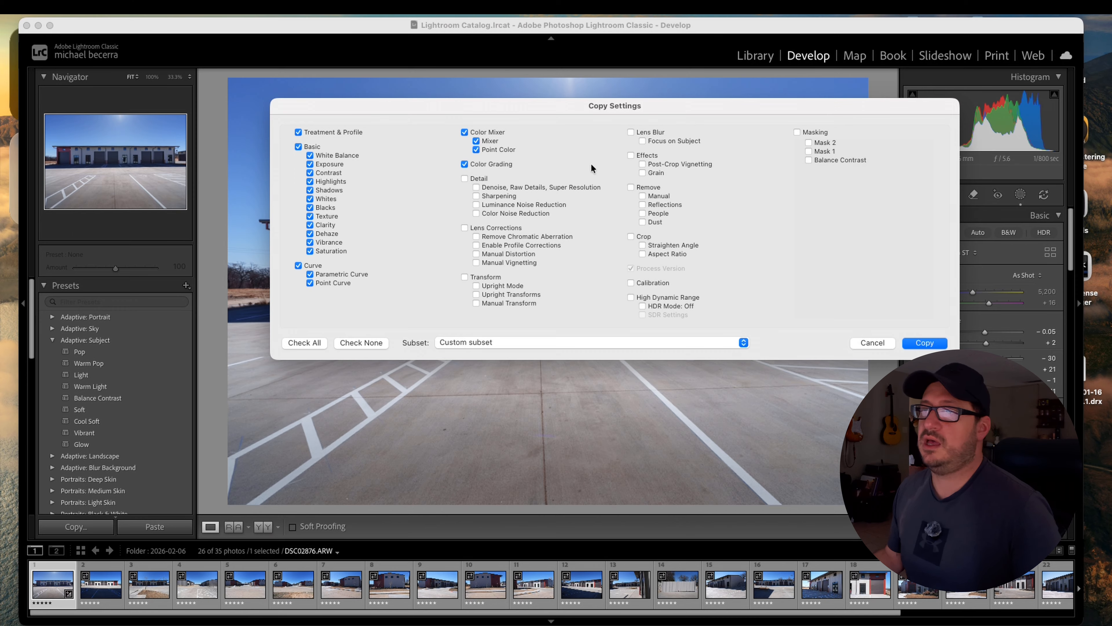
{"action": "left_click", "coordinate": [465, 228]}
{"action": "left_click", "coordinate": [466, 277]}
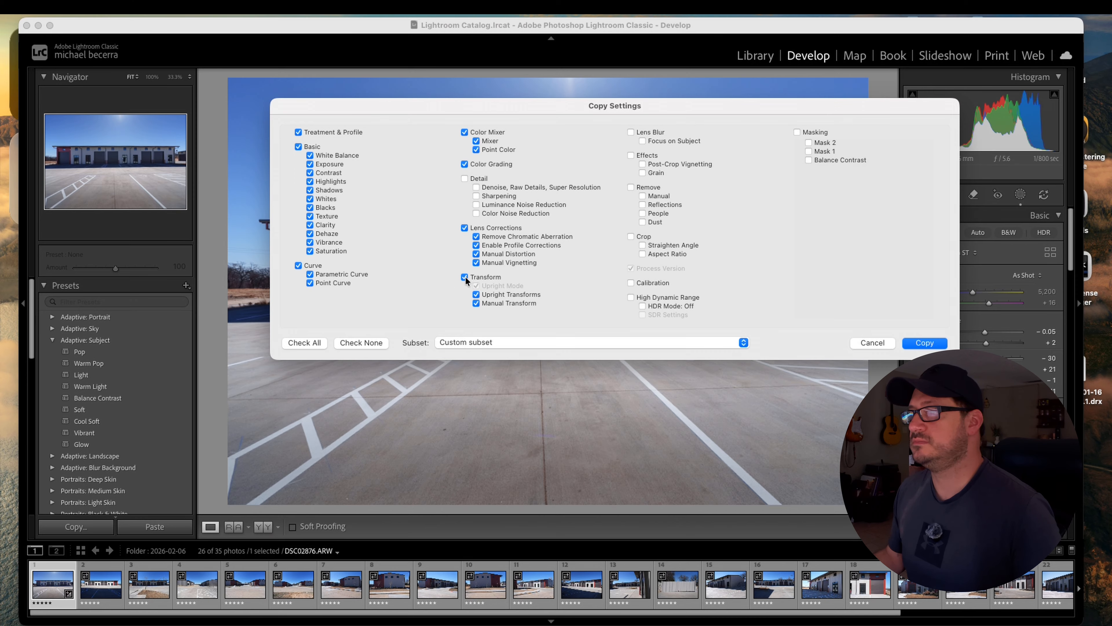
{"action": "left_click", "coordinate": [465, 276]}
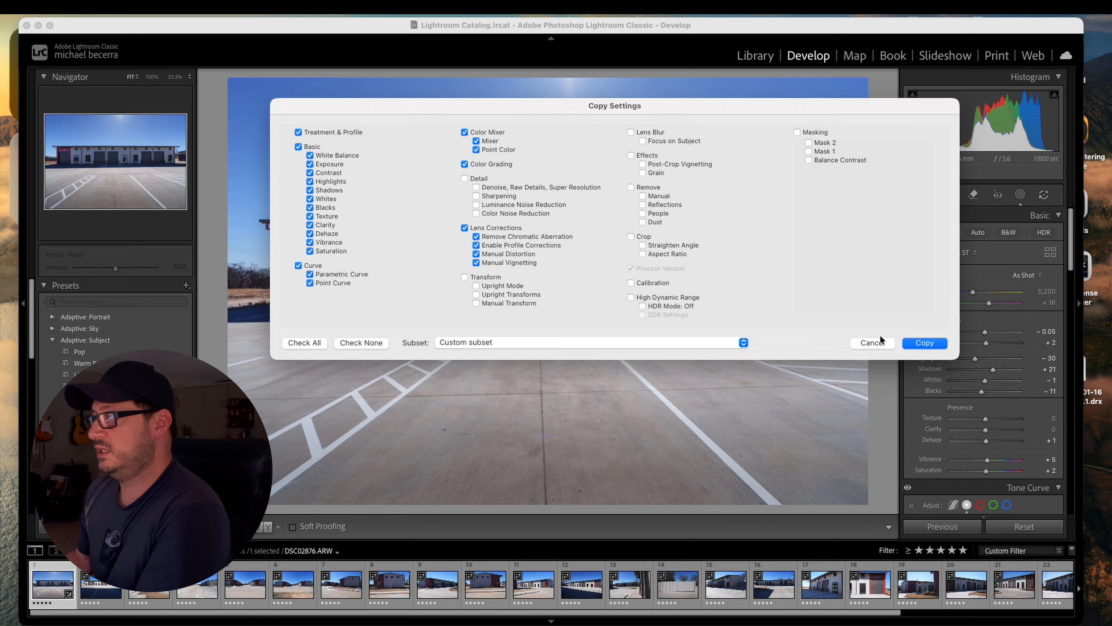
{"action": "left_click", "coordinate": [938, 345]}
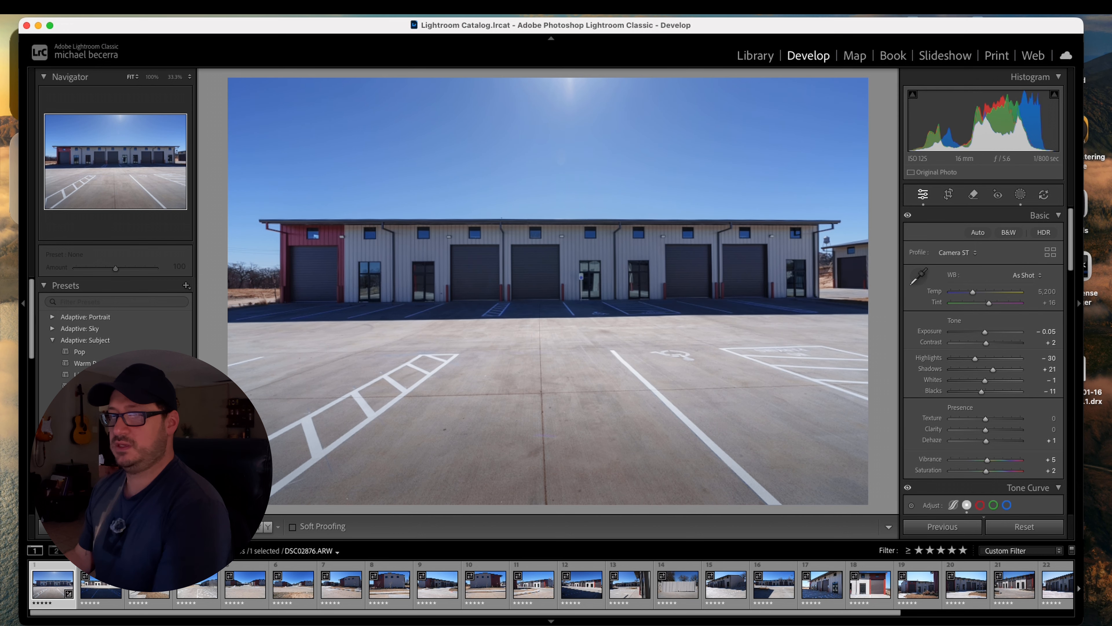
Paste the copied settings onto DSC02877 and check its red, green and blue channel tone curves.
{"action": "left_click", "coordinate": [93, 589]}
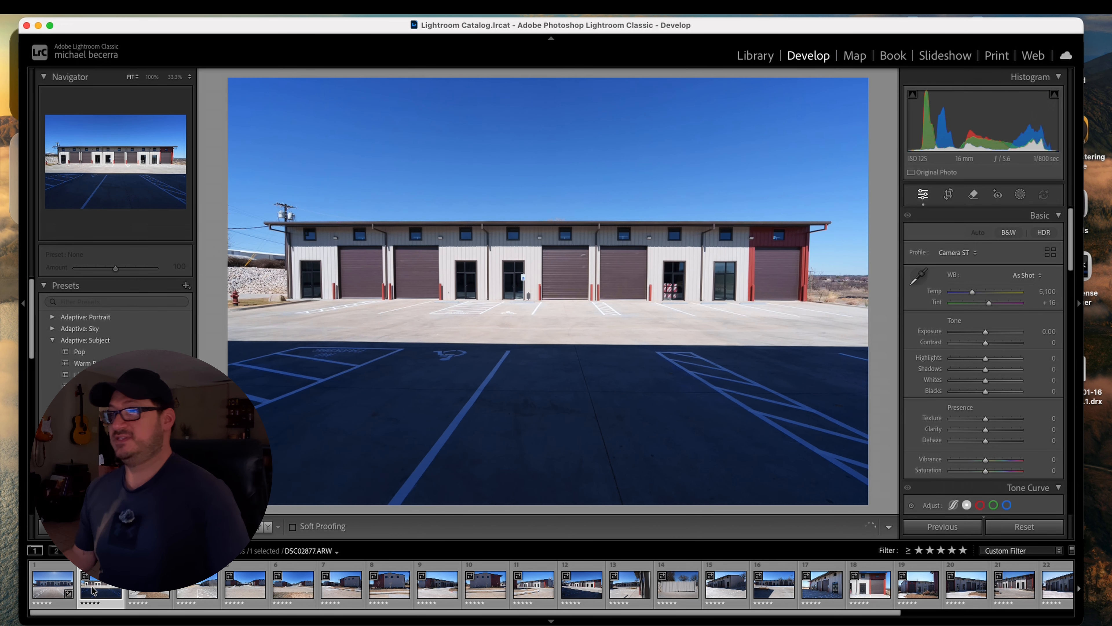
{"action": "key", "text": "super+shift+v"}
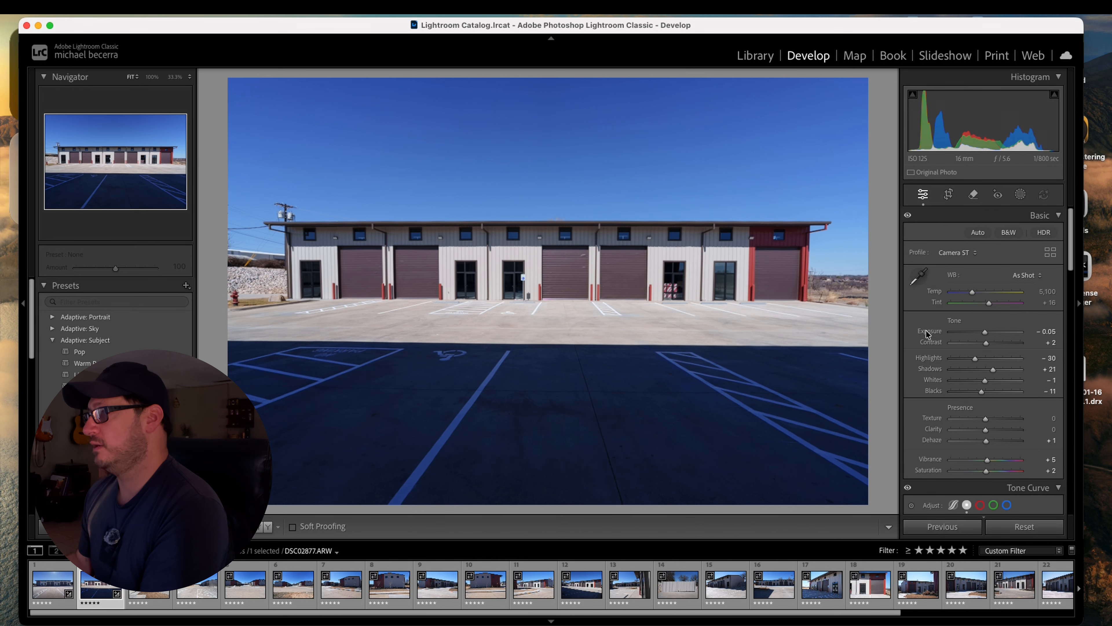
{"action": "scroll", "coordinate": [924, 335], "scroll_direction": "down", "scroll_amount": 5}
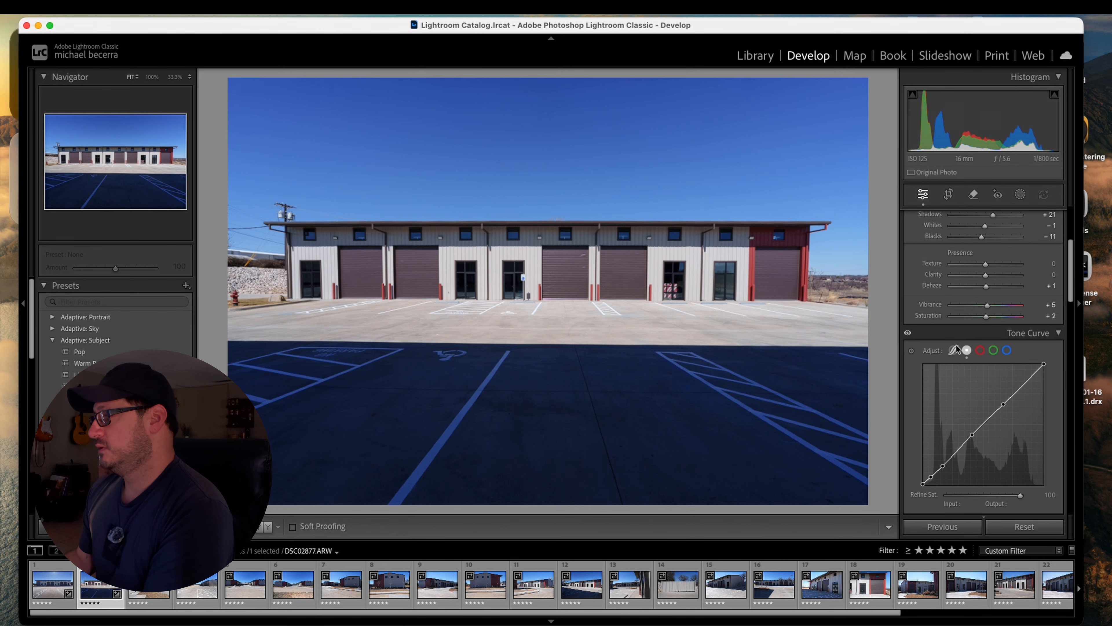
{"action": "left_click", "coordinate": [980, 350]}
{"action": "left_click", "coordinate": [994, 350]}
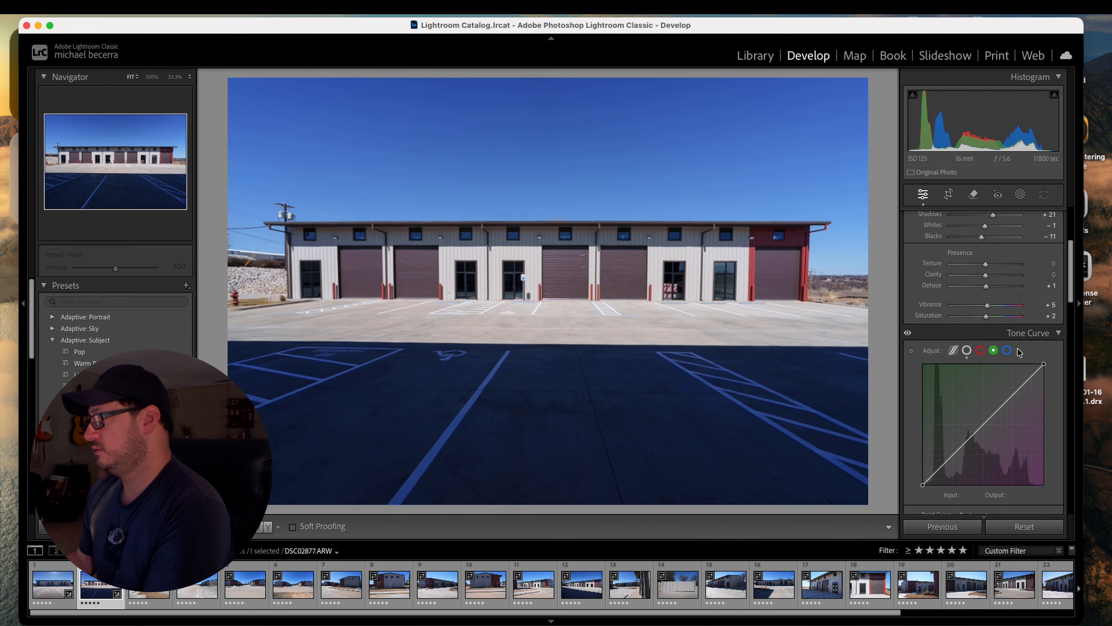
{"action": "left_click", "coordinate": [1007, 351]}
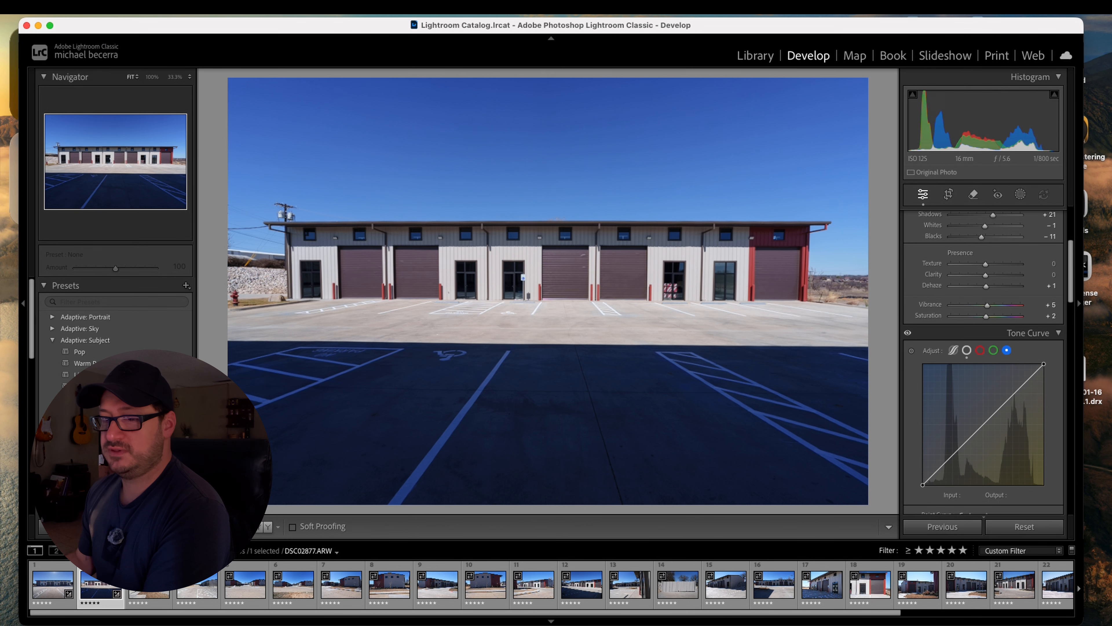
Copy the settings of DSC02876 onto DSC02877 again, including the colour channel curves, and compare the two photos.
{"action": "left_click", "coordinate": [70, 568]}
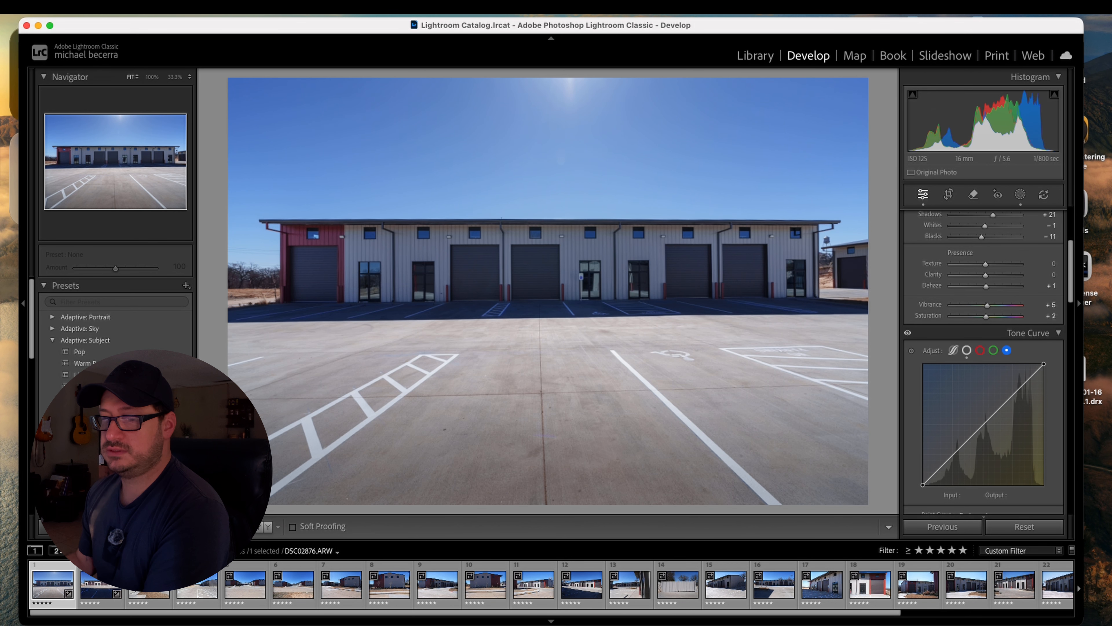
{"action": "key", "text": "super+shift+c"}
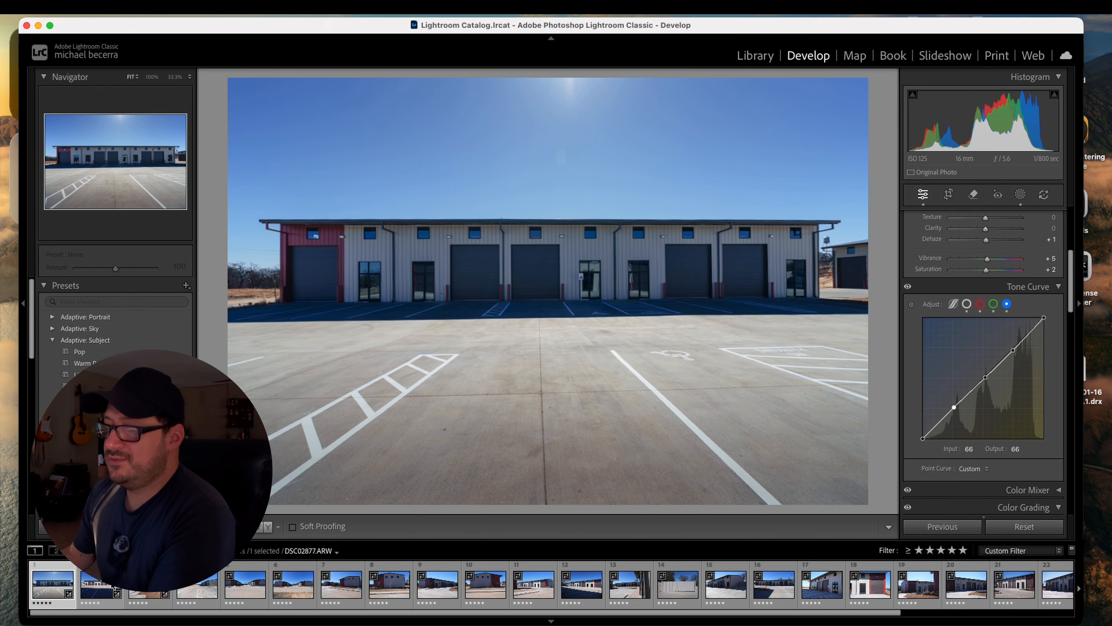
{"action": "left_click", "coordinate": [102, 582]}
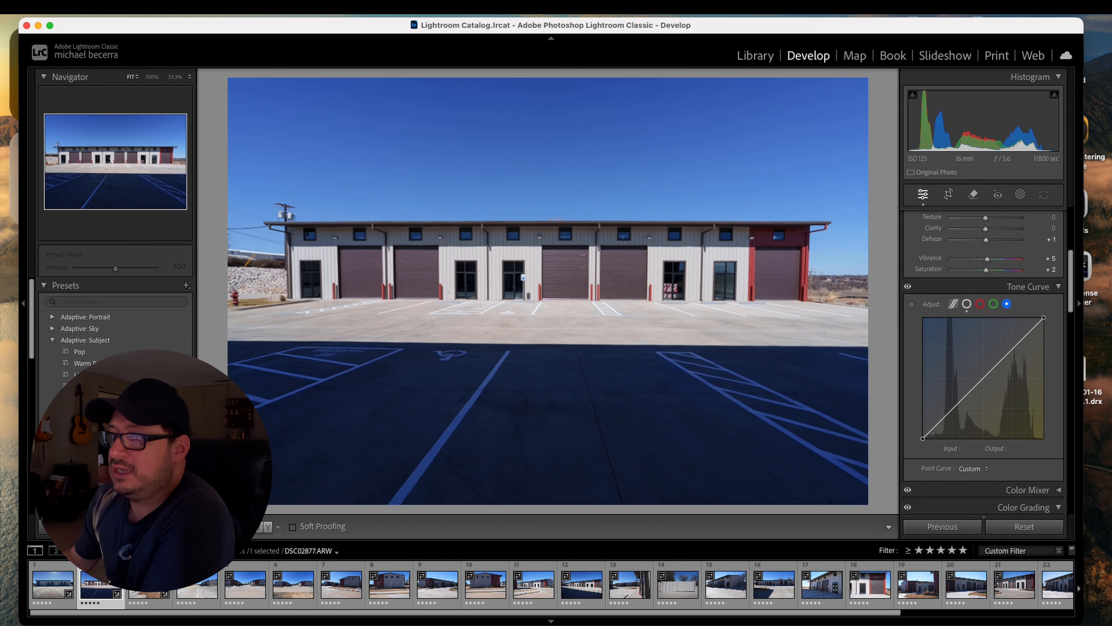
{"action": "key", "text": "super+shift+v"}
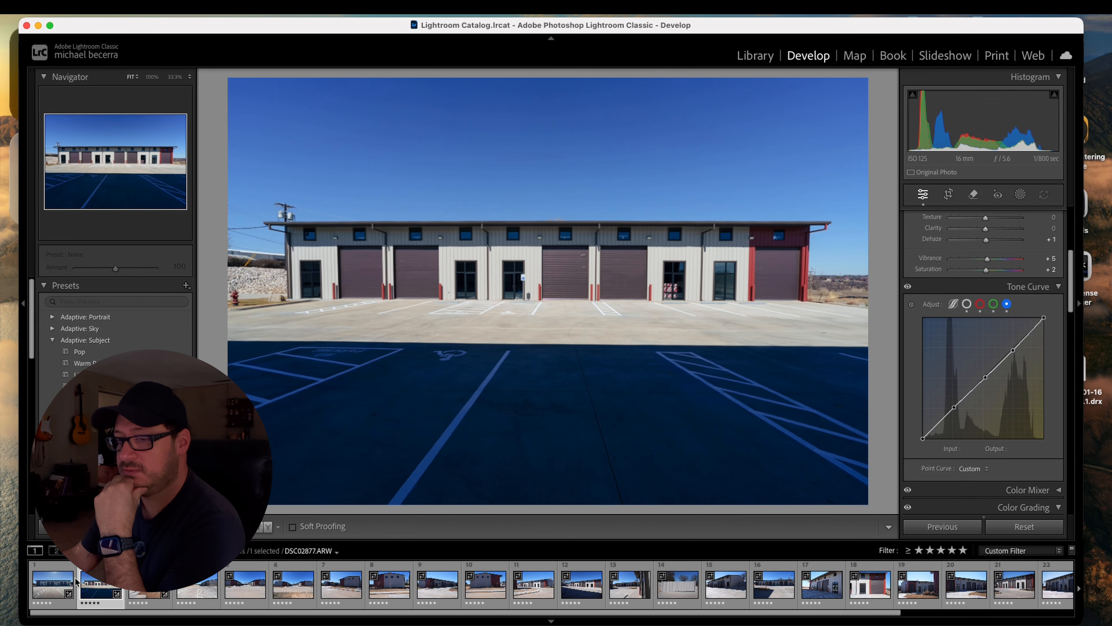
{"action": "left_click", "coordinate": [42, 592]}
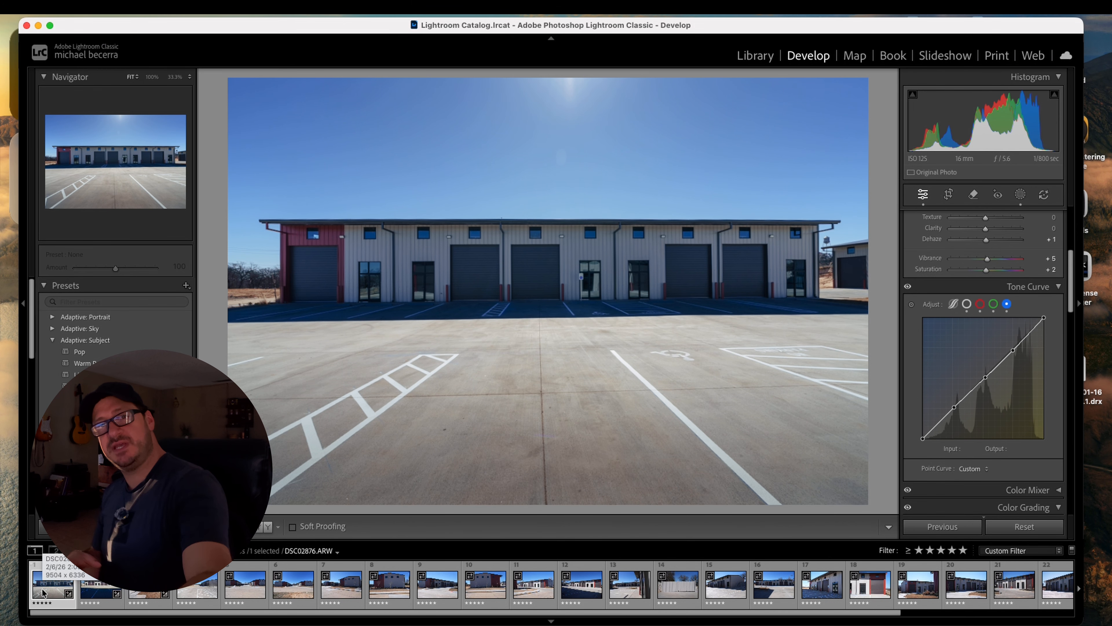
{"action": "key", "text": "Right"}
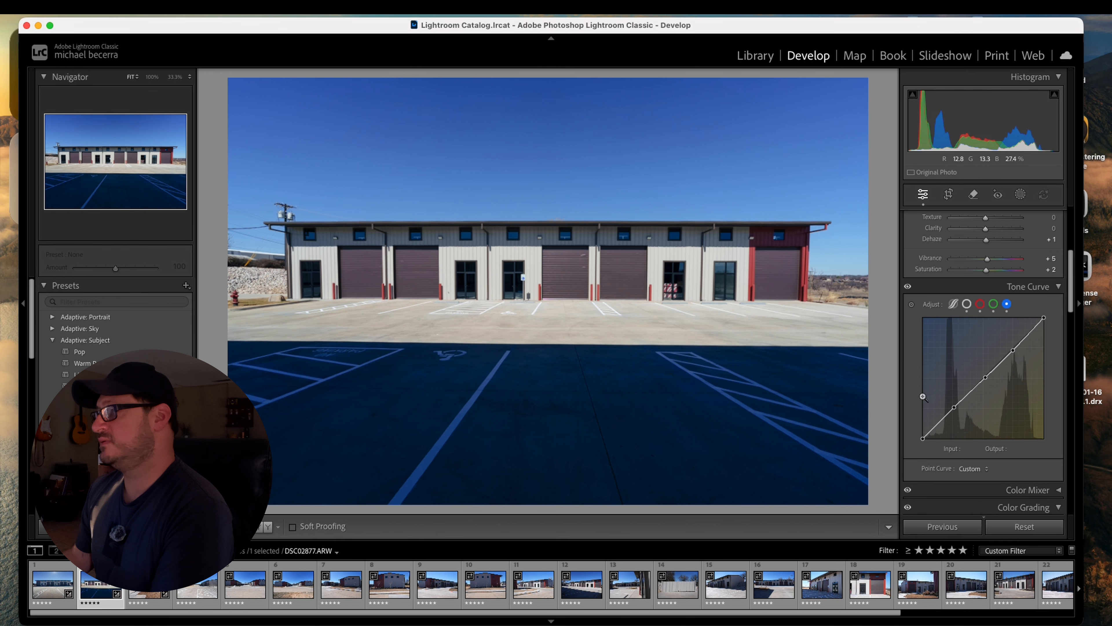
Lower the points of DSC02877's blue tone curve, placing the middle one at input 130, output 126, and raise Shadows to +38.
{"action": "left_click_drag", "start_coordinate": [954, 409], "coordinate": [957, 412]}
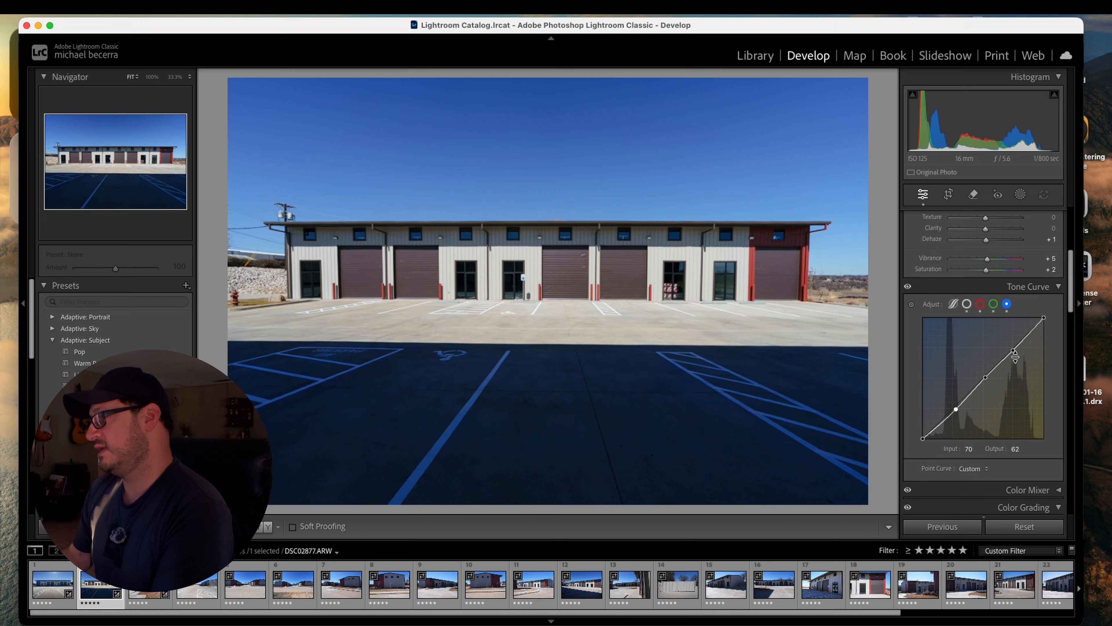
{"action": "left_click_drag", "start_coordinate": [1013, 351], "coordinate": [1014, 355]}
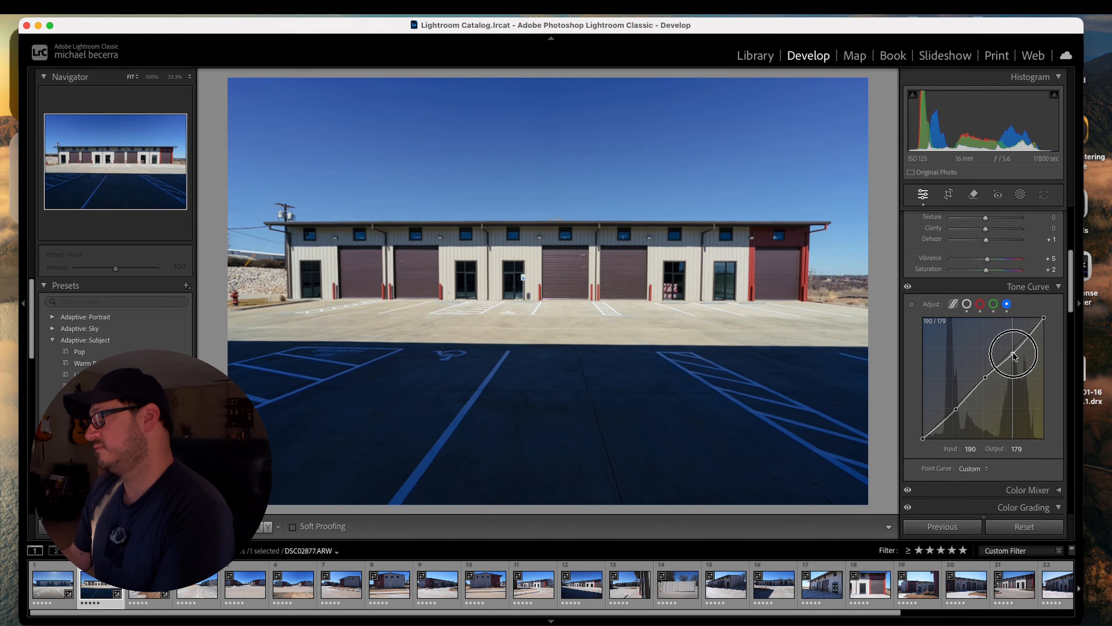
{"action": "left_click_drag", "start_coordinate": [1014, 355], "coordinate": [1014, 355]}
{"action": "left_click_drag", "start_coordinate": [953, 410], "coordinate": [985, 380]}
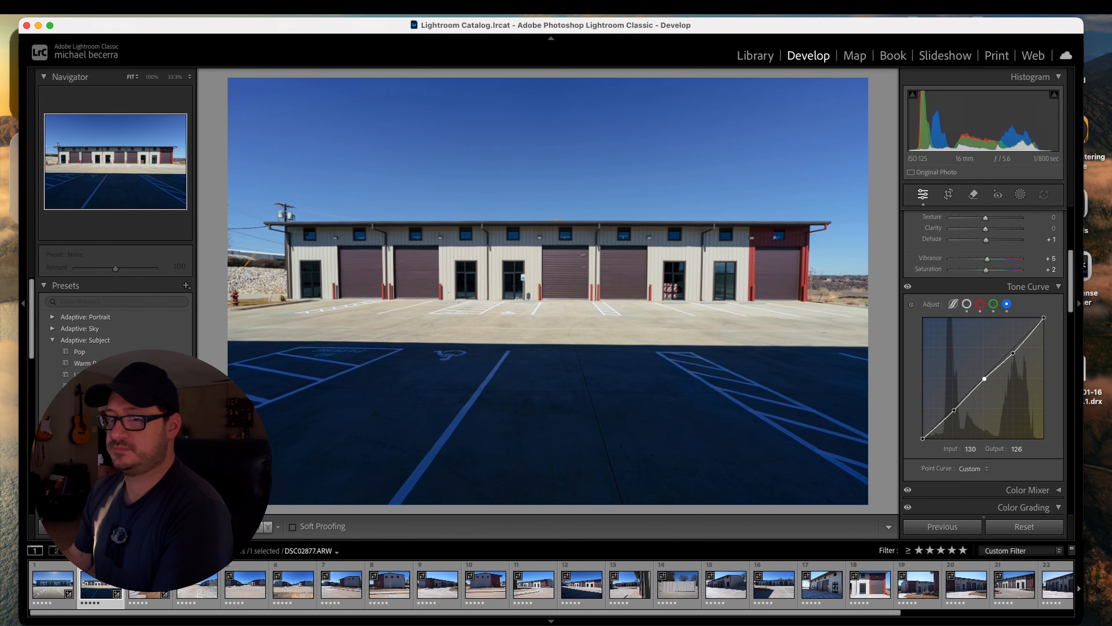
{"action": "scroll", "coordinate": [991, 377], "scroll_direction": "up", "scroll_amount": 5}
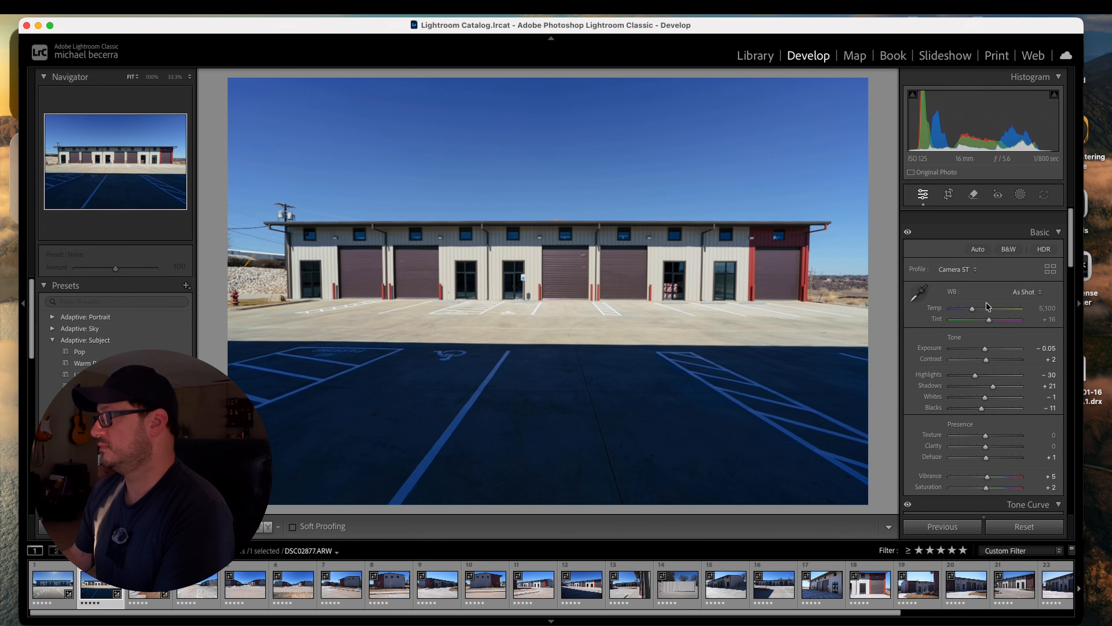
{"action": "left_click_drag", "start_coordinate": [992, 376], "coordinate": [1000, 372]}
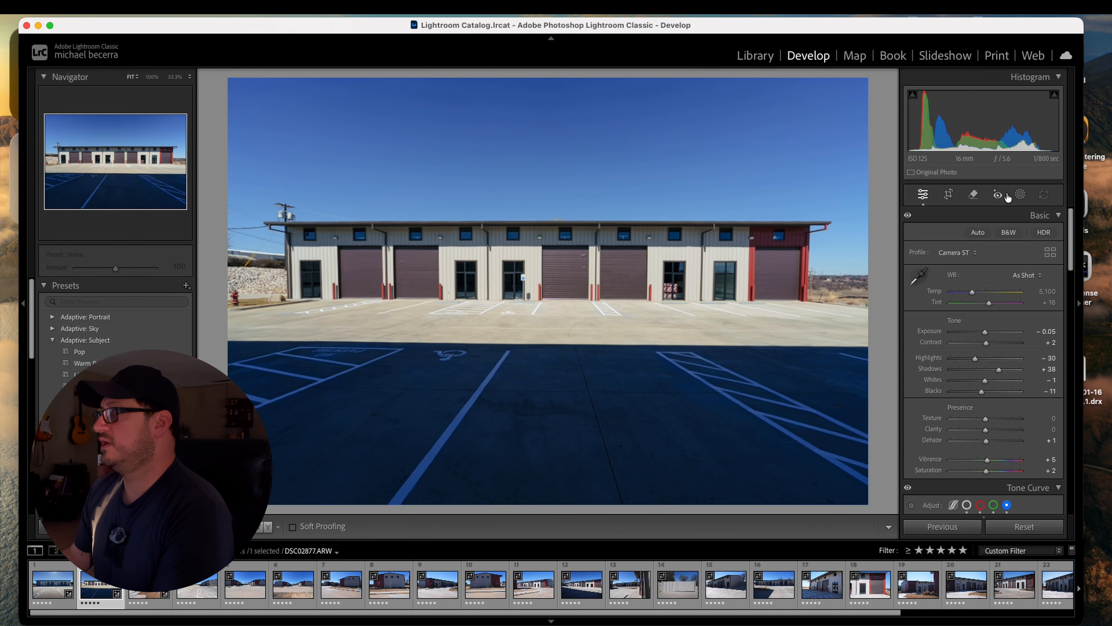
Add a linear gradient mask from the top of DSC02877's sky down to the roofline, set its Exposure to -0.11 and leave masking.
{"action": "left_click", "coordinate": [1027, 197]}
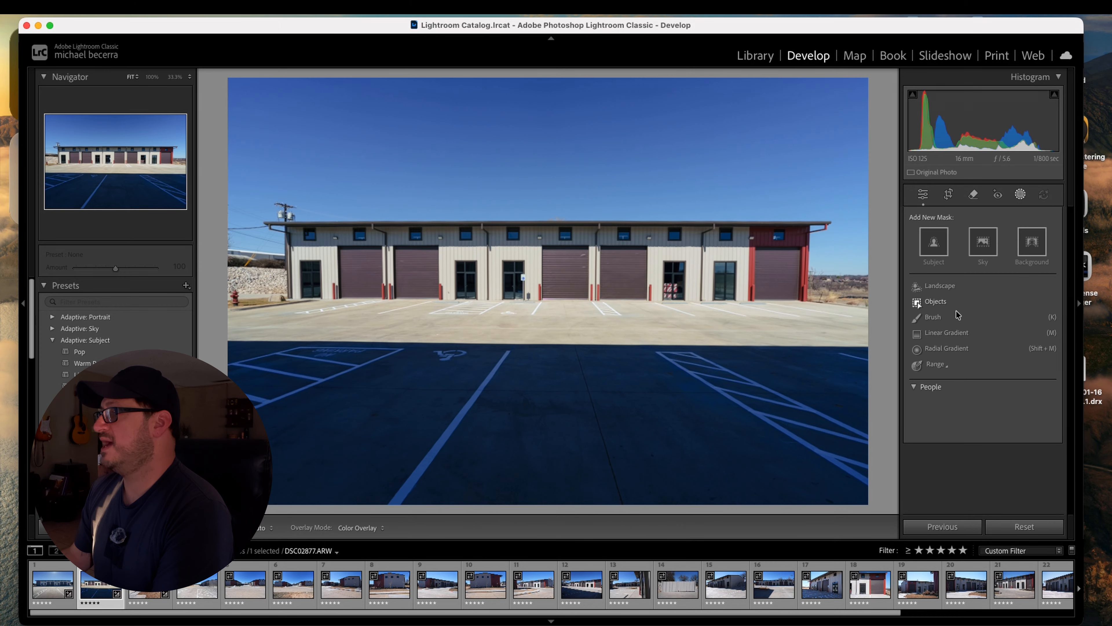
{"action": "left_click", "coordinate": [965, 331]}
{"action": "left_click_drag", "start_coordinate": [578, 96], "coordinate": [576, 215]}
{"action": "left_click_drag", "start_coordinate": [988, 311], "coordinate": [986, 311]}
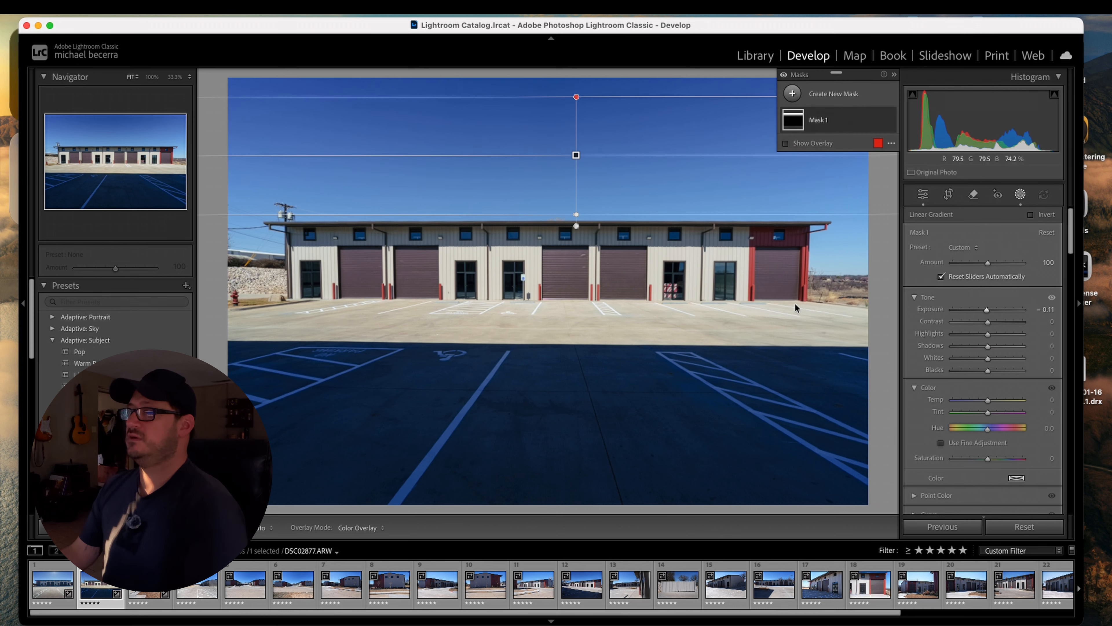
{"action": "key", "text": "shift+w"}
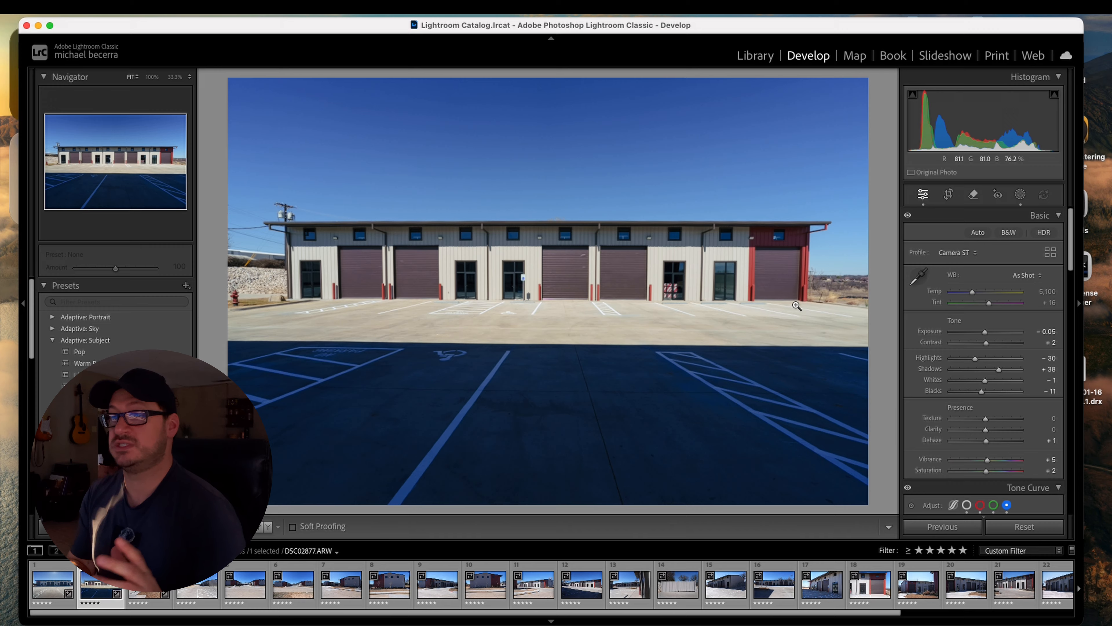
Open the next building photo, DSC02879, for editing.
{"action": "left_click", "coordinate": [145, 593]}
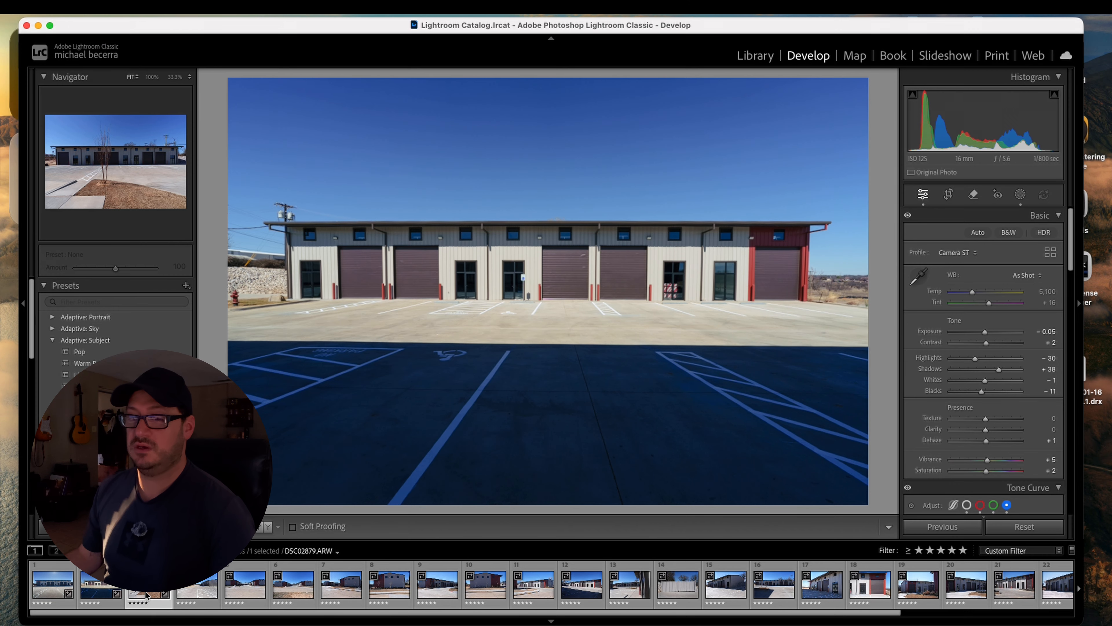